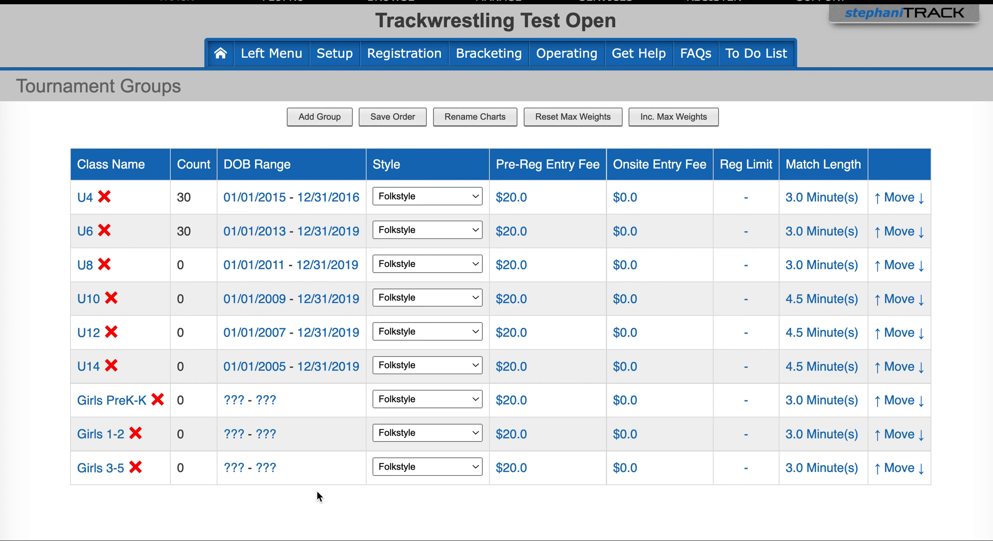
Step: View the bracket of the 41-44 weight class in the U6 group using the default bracket dimensions, and close it
click(85, 232)
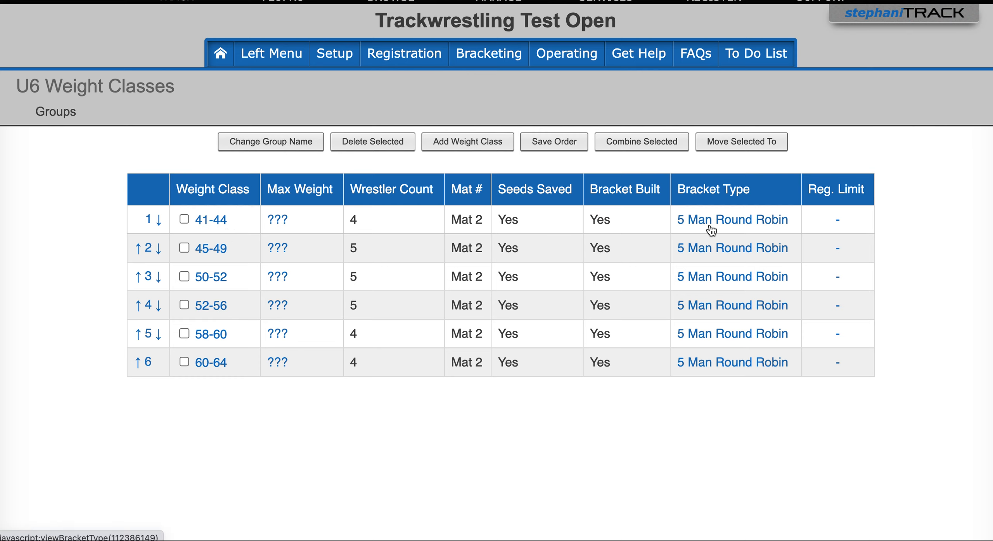
click(215, 224)
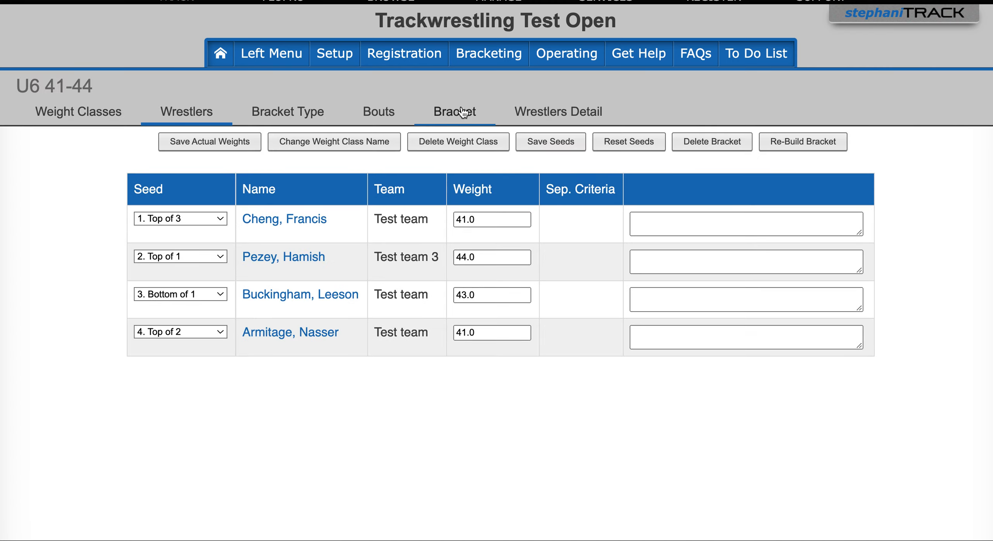
click(462, 112)
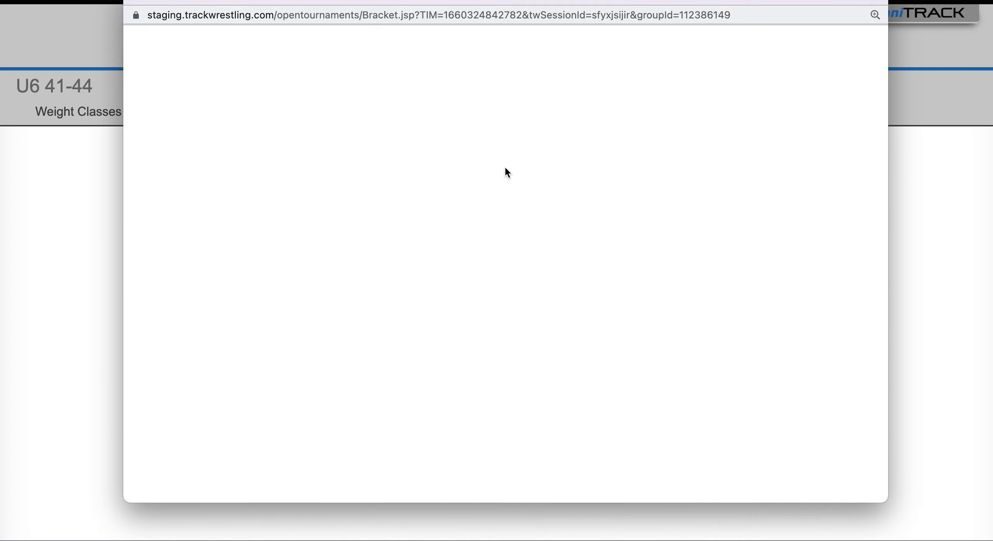
click(501, 152)
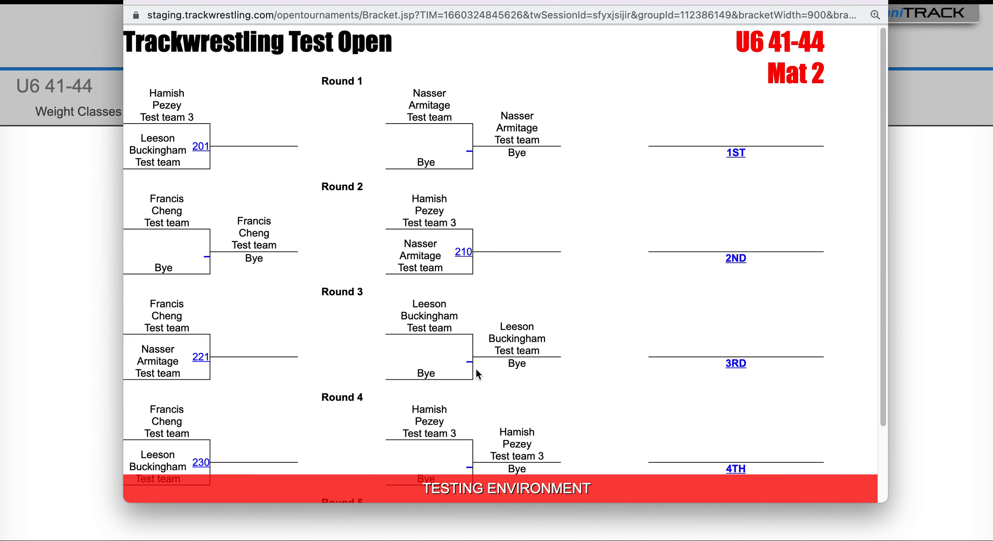
click(136, 1)
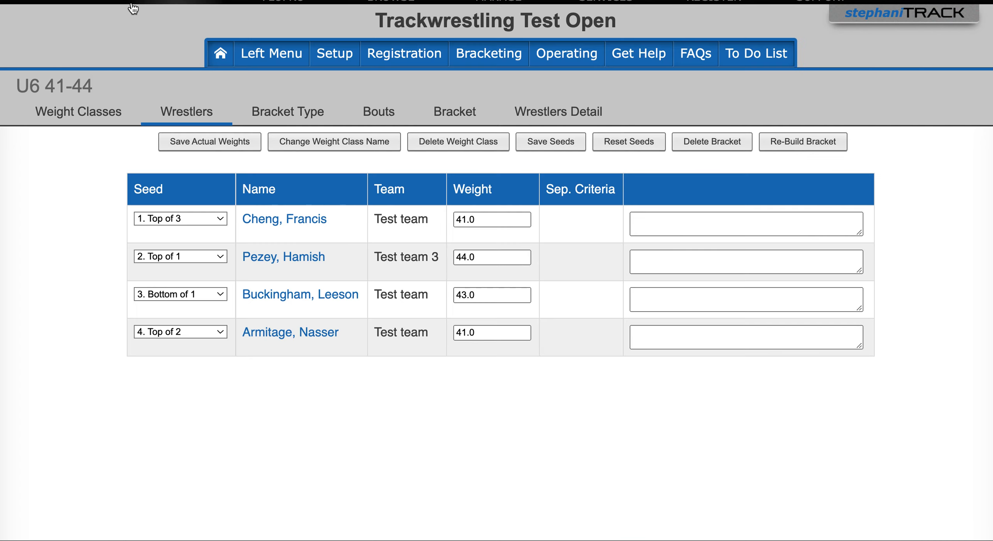
Step: Reassign the fourth-seeded wrestler in the U6 45-49 class to the 41-44 weight class and save the participant
click(91, 118)
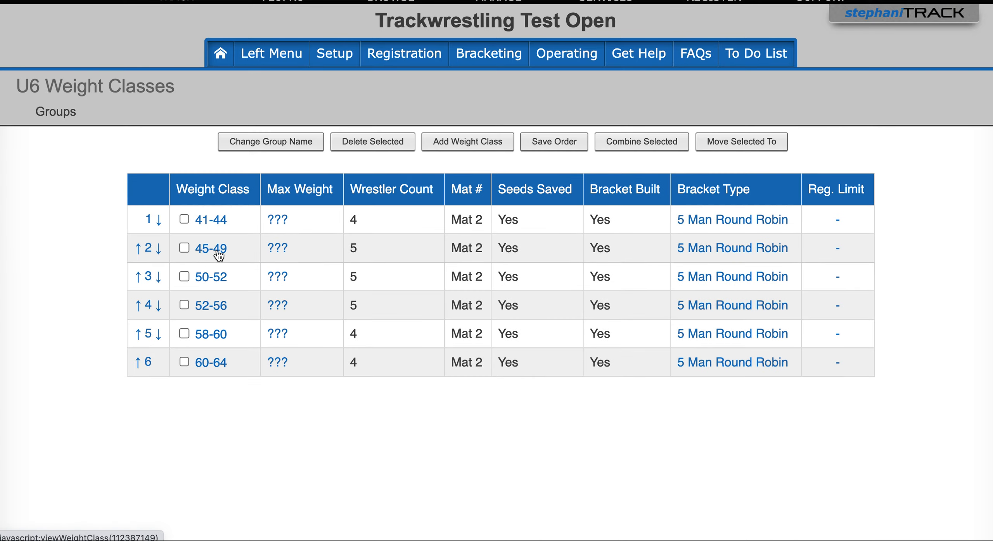
click(217, 251)
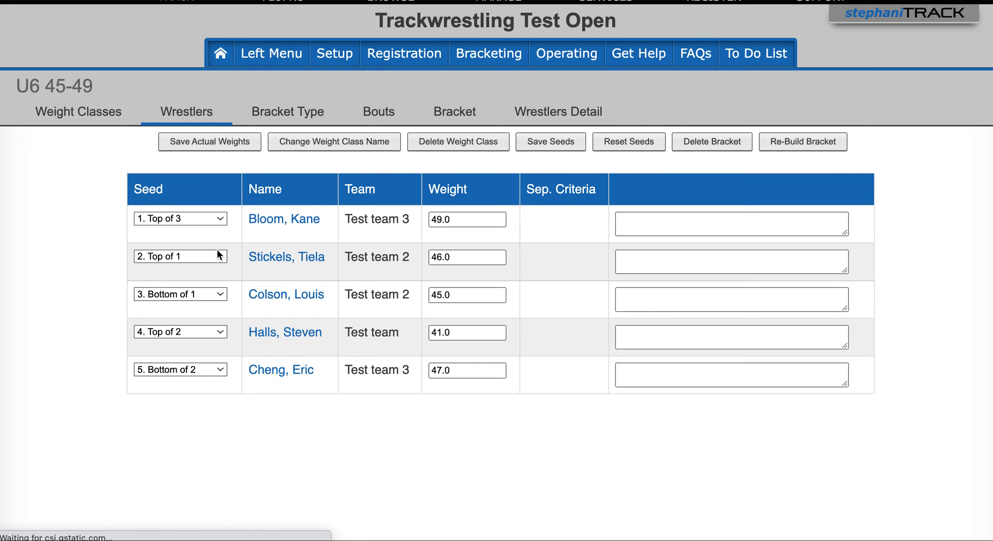
click(292, 338)
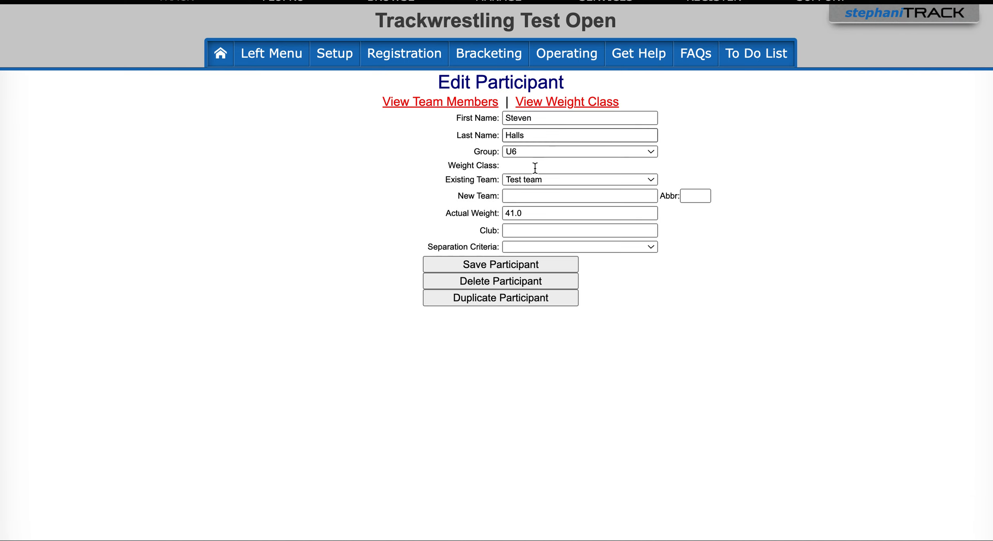
click(529, 168)
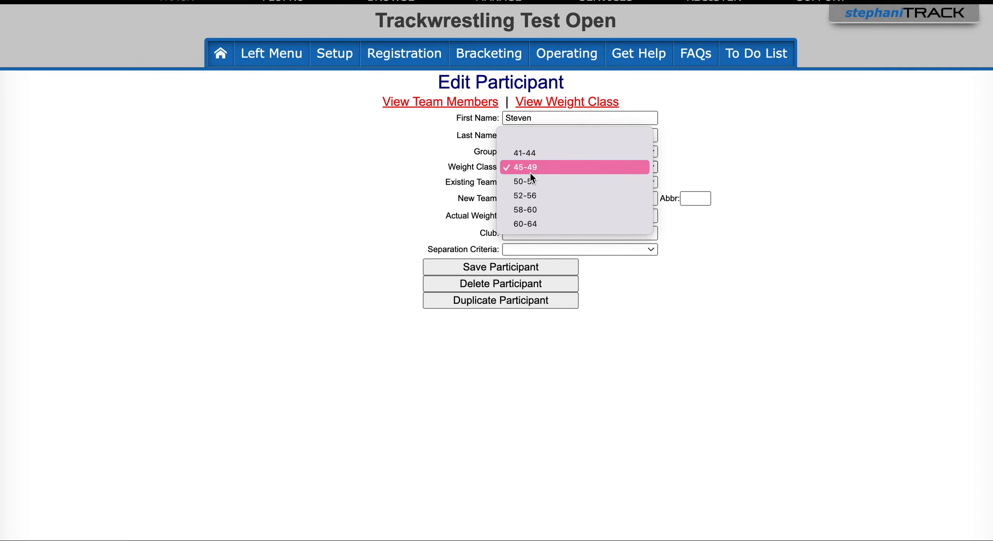
click(530, 155)
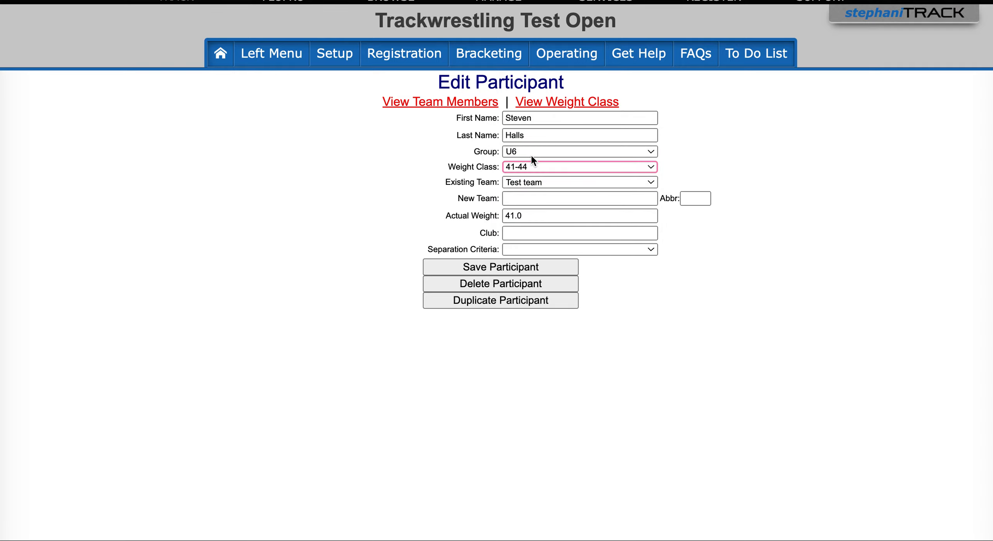
click(495, 267)
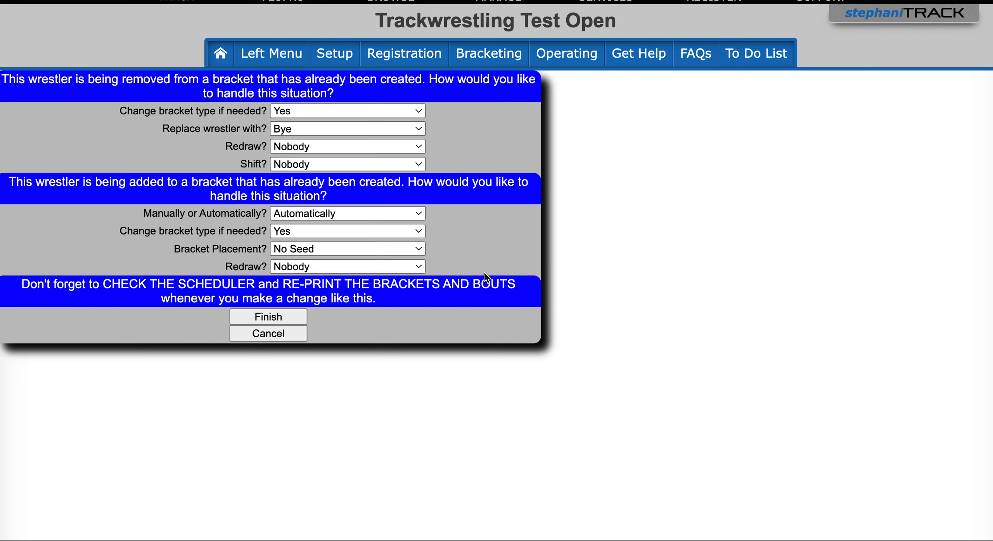
Step: For the wrestler's removal, set the bracket type change to No, the replacement to Bye, redraw to Everyone and shift to Nobody
click(298, 109)
click(300, 129)
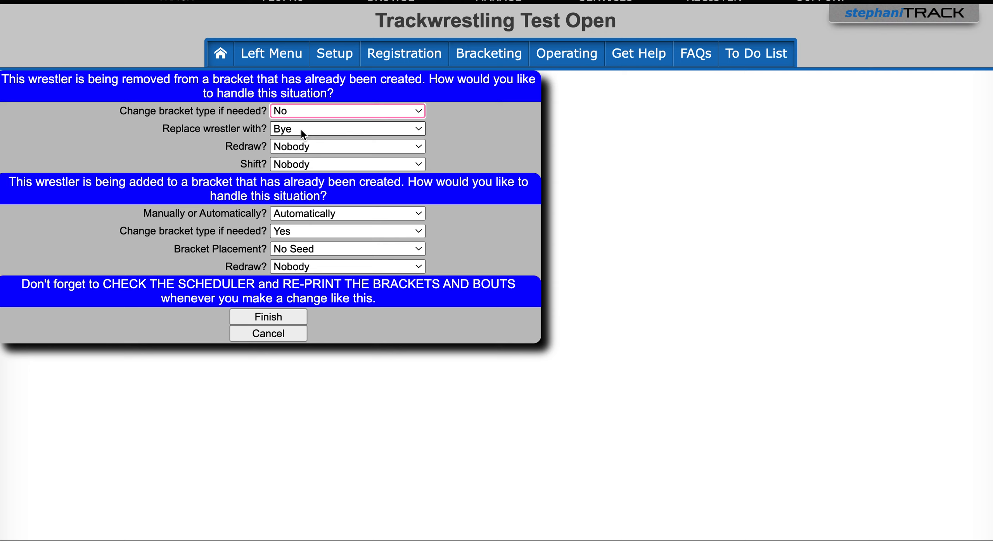
click(301, 129)
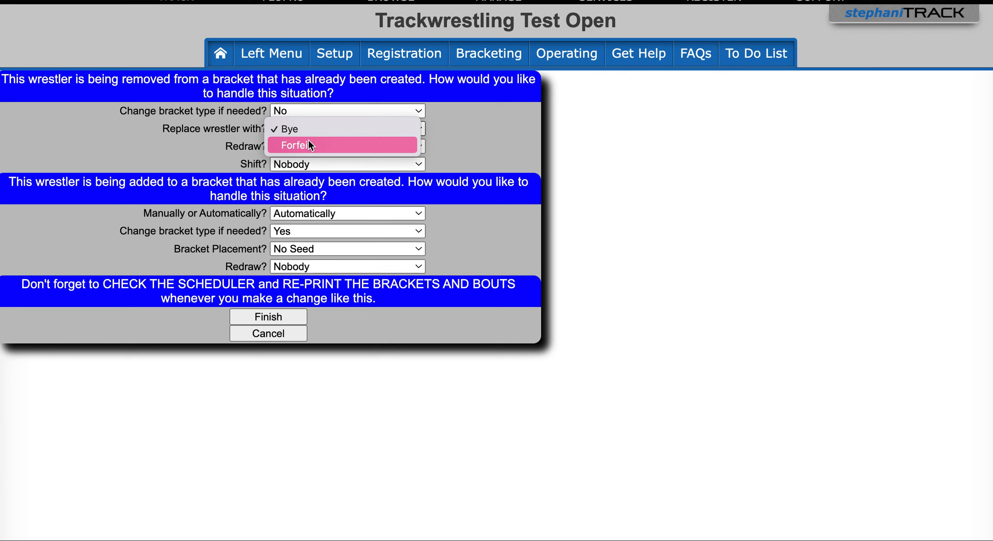
click(306, 134)
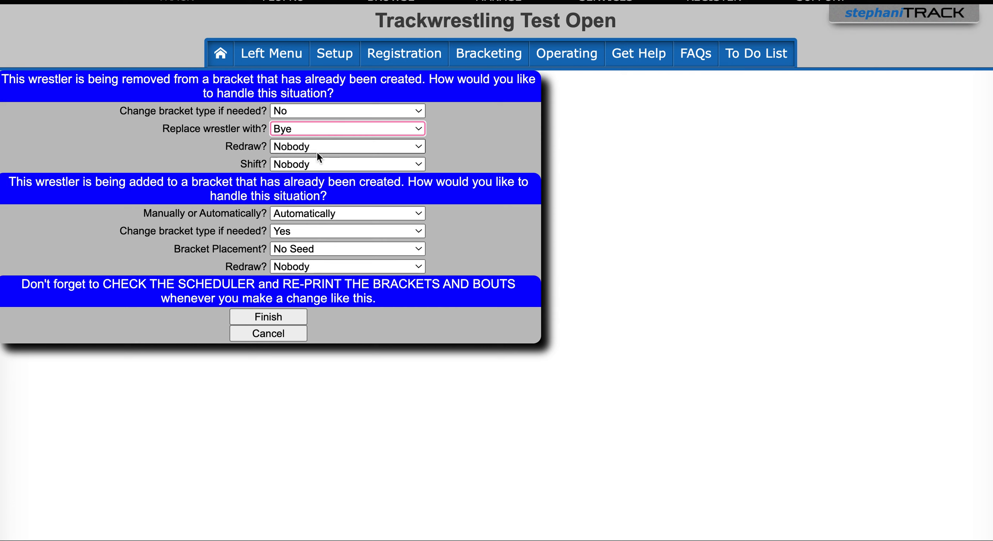
click(314, 148)
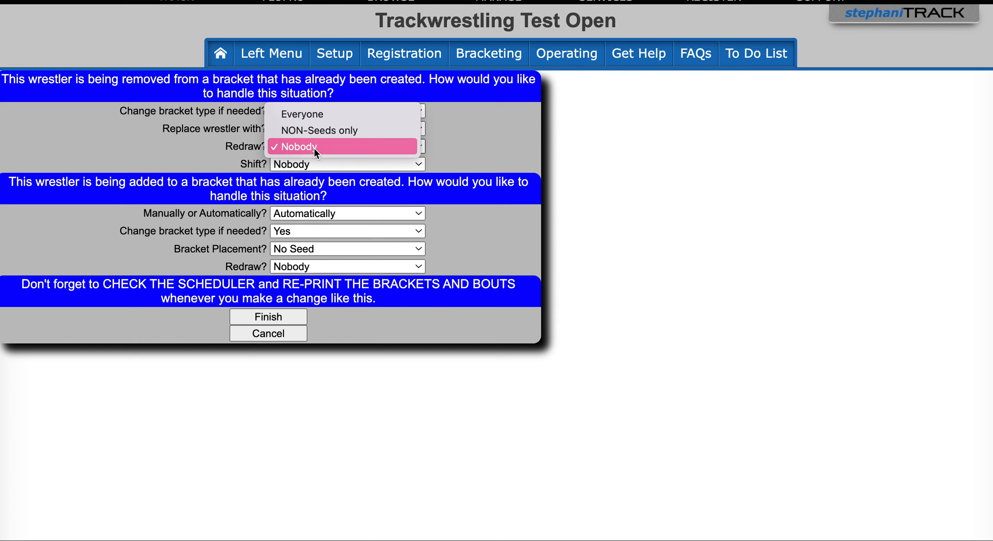
click(312, 116)
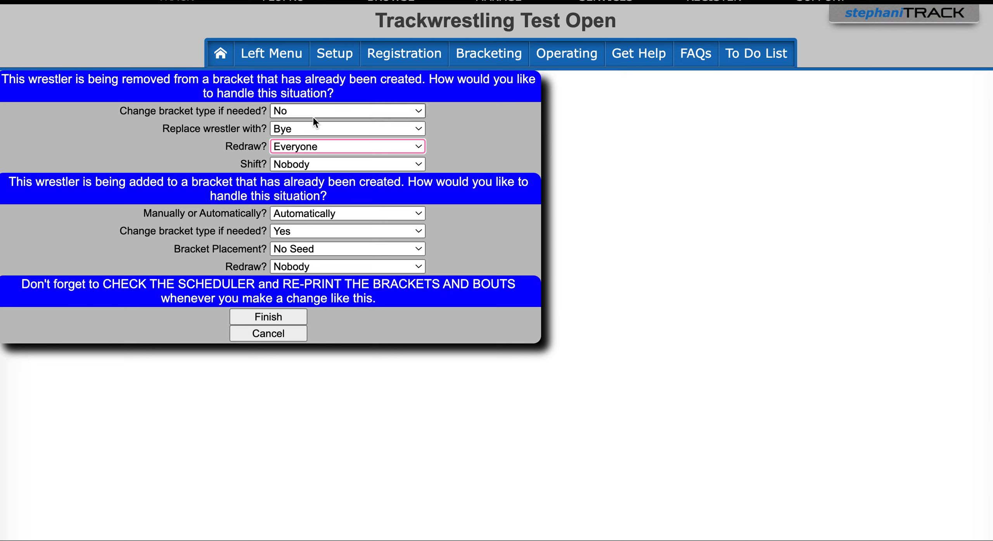
click(321, 165)
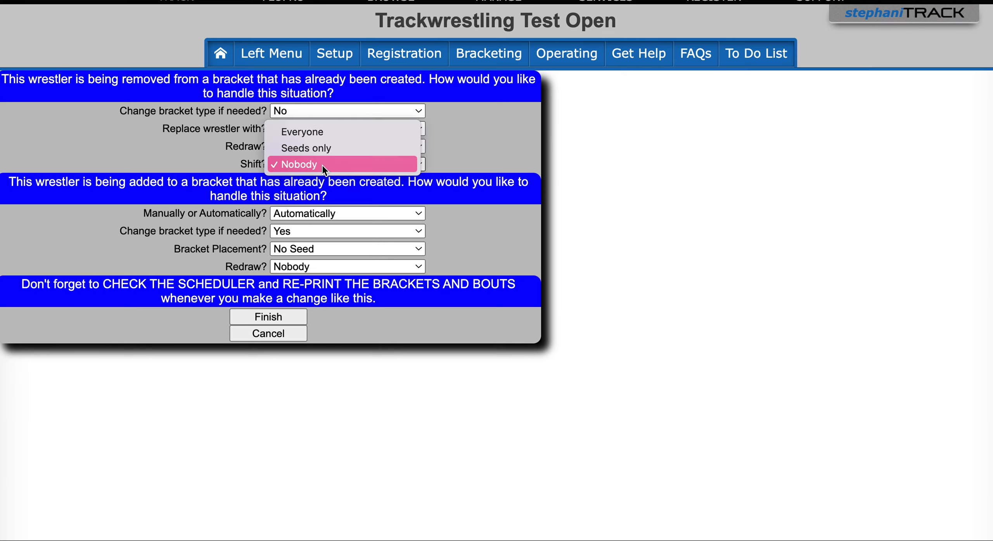
click(322, 164)
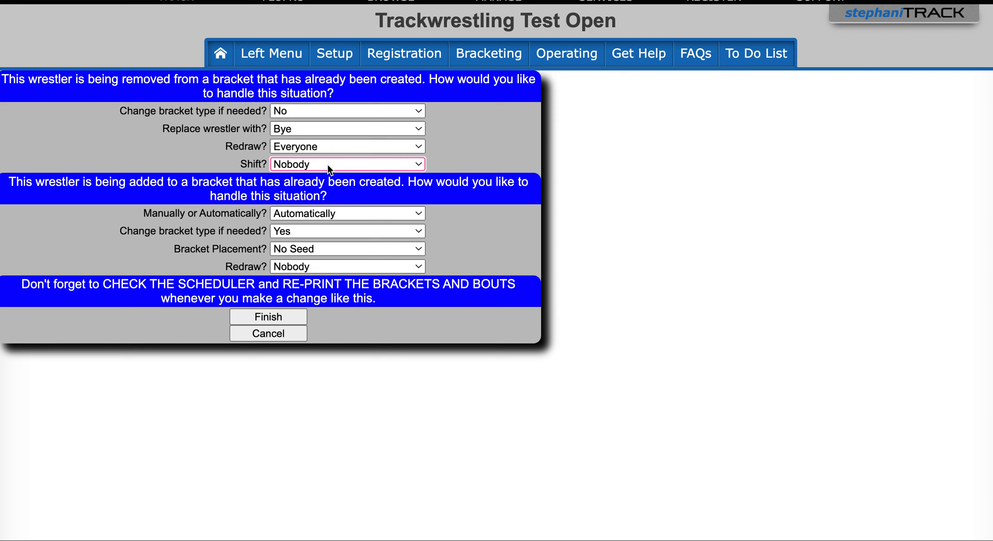
Step: For the wrestler's addition, keep automatic handling, set the bracket type change to No and keep bracket placement at No Seed
click(366, 214)
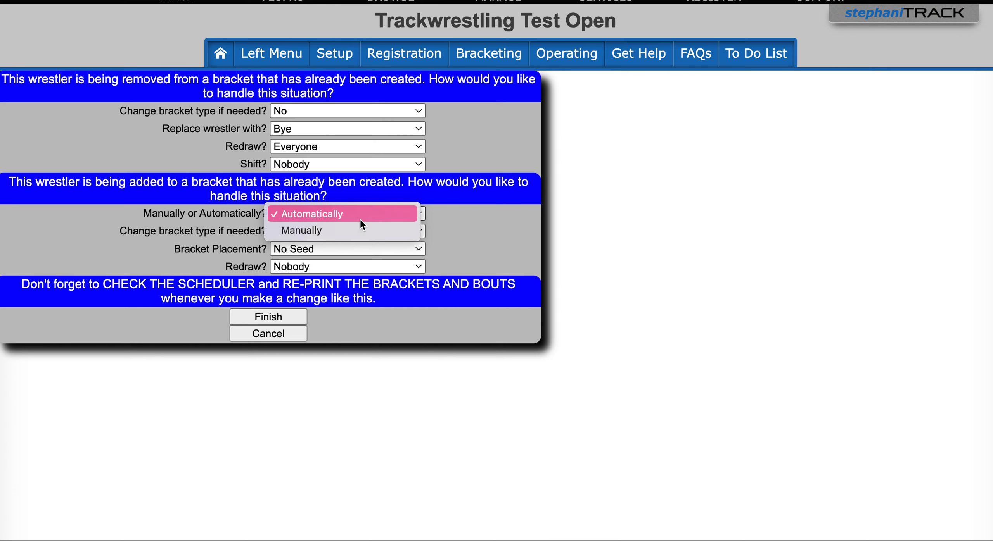
click(360, 218)
click(313, 230)
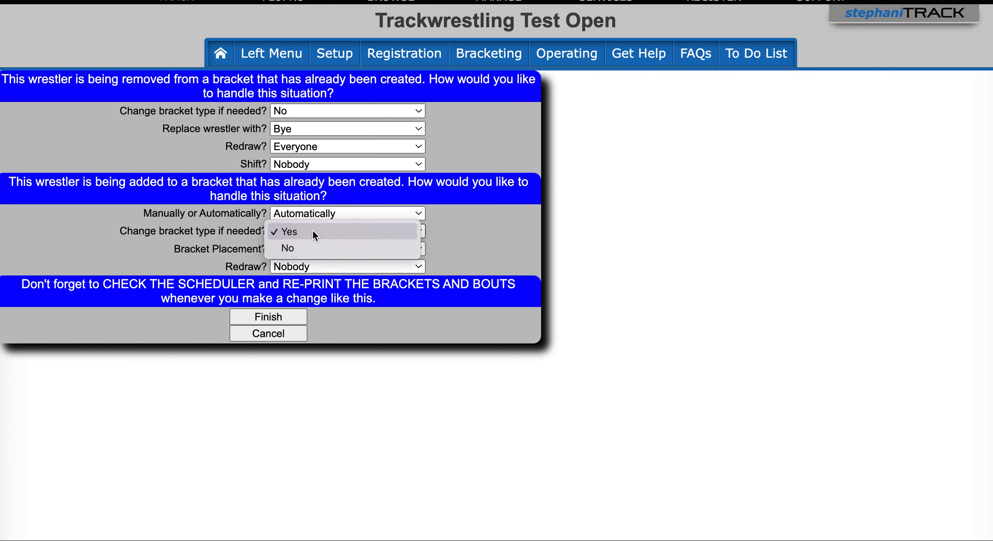
click(305, 247)
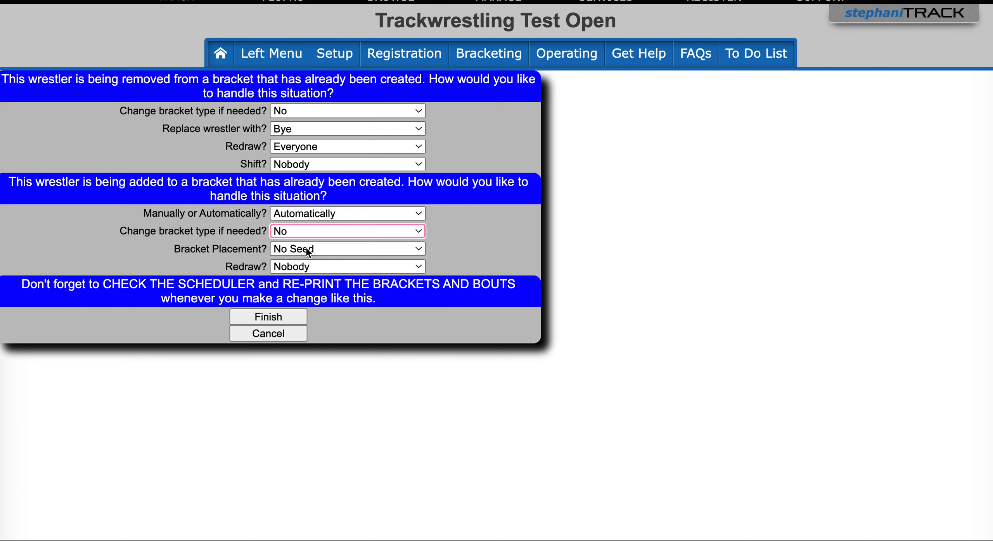
click(377, 250)
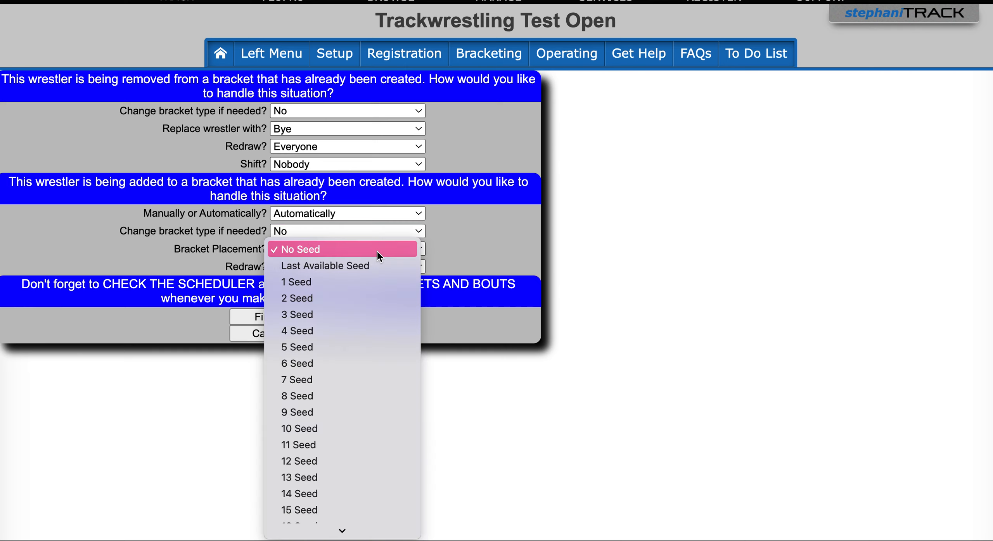
click(377, 250)
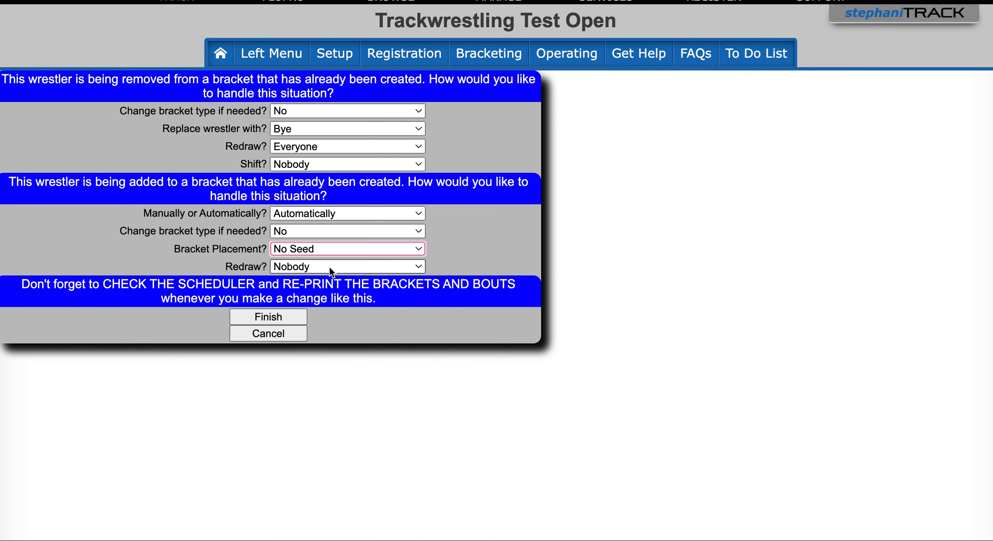
Step: Finish the wrestler's bracket move and confirm it with the word "finish"
click(287, 316)
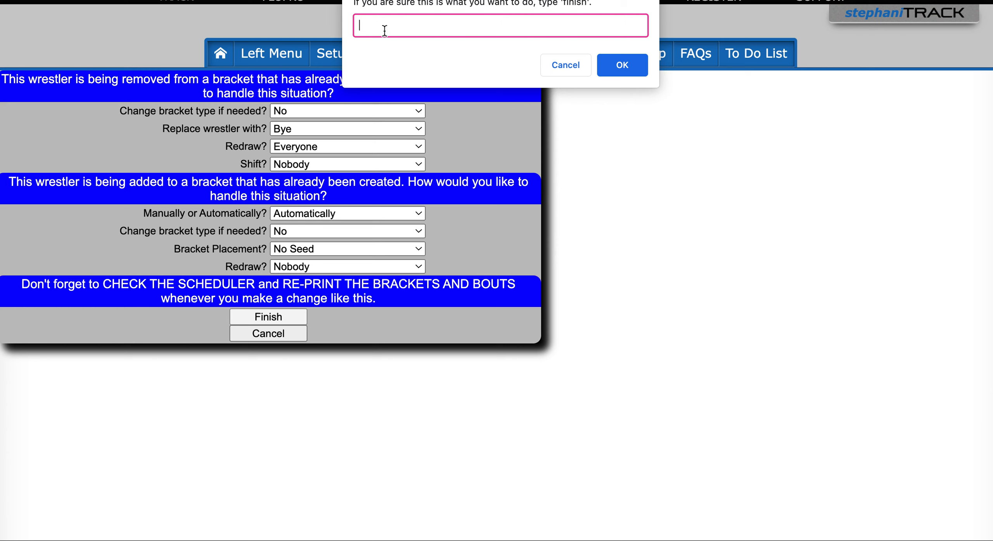
text(ish)
key(Return)
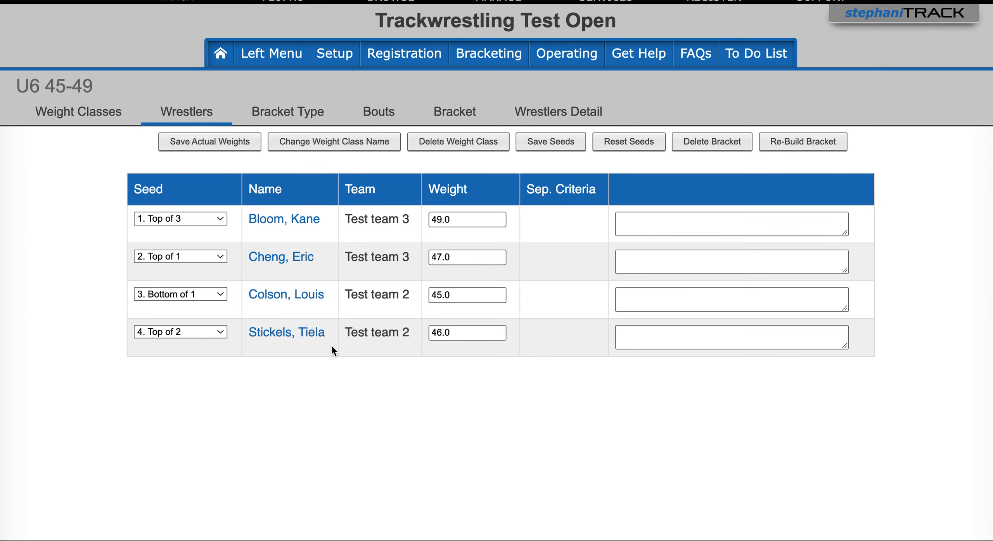
Step: Check the updated bracket of the U6 41-44 weight class with the default dimensions, and close it
click(95, 121)
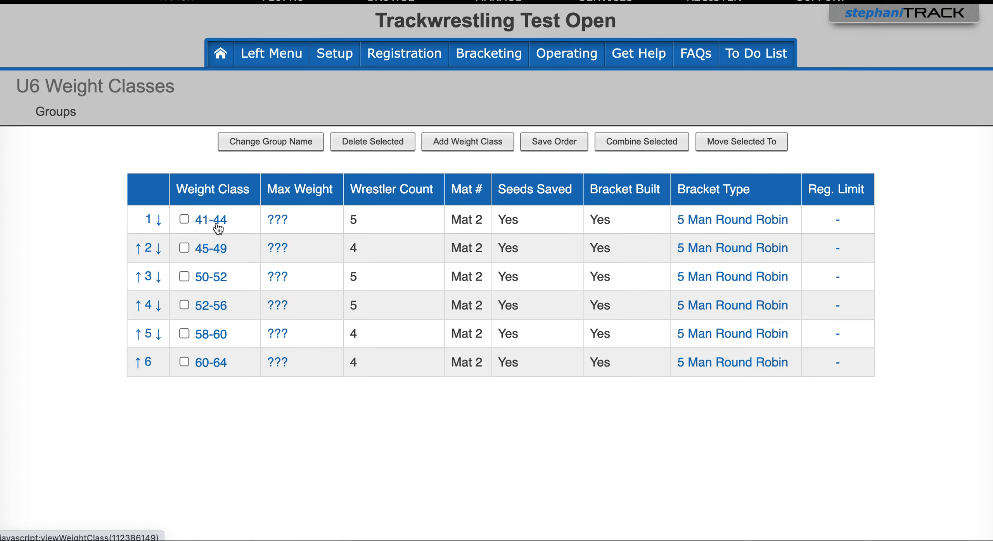
click(218, 228)
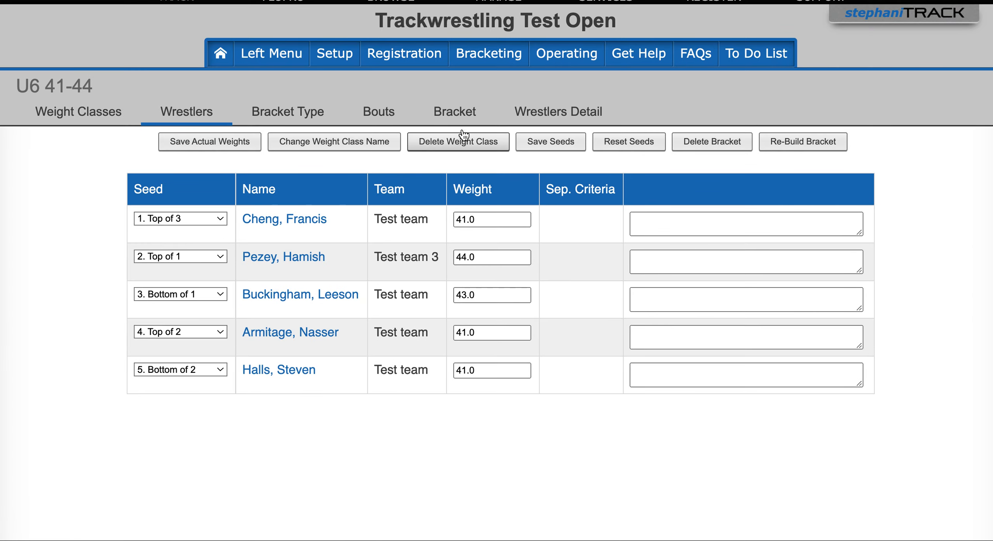
click(460, 112)
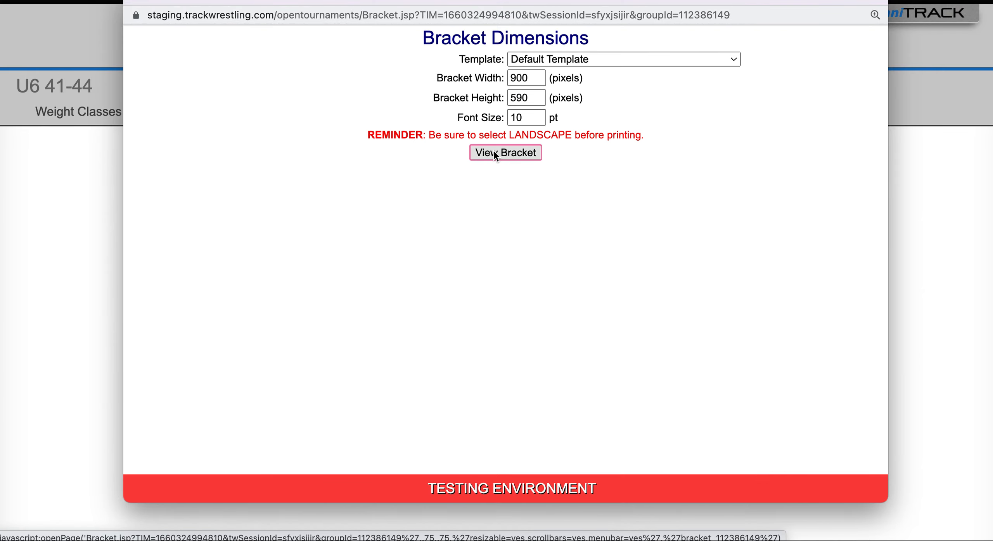
click(494, 152)
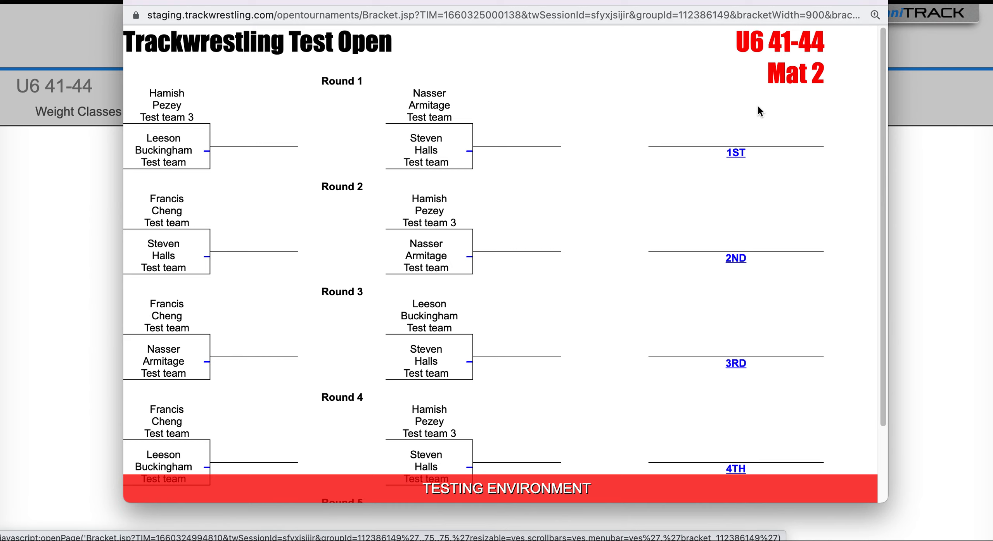
click(136, 3)
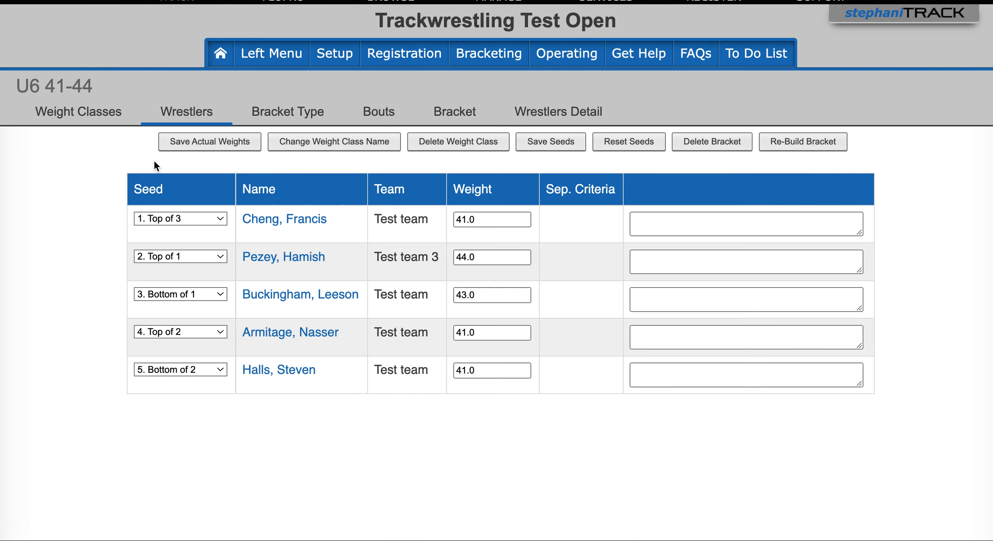
Step: Return to the tournament groups and open the wrestler list of the 33-36 weight class in the U4 group
click(87, 121)
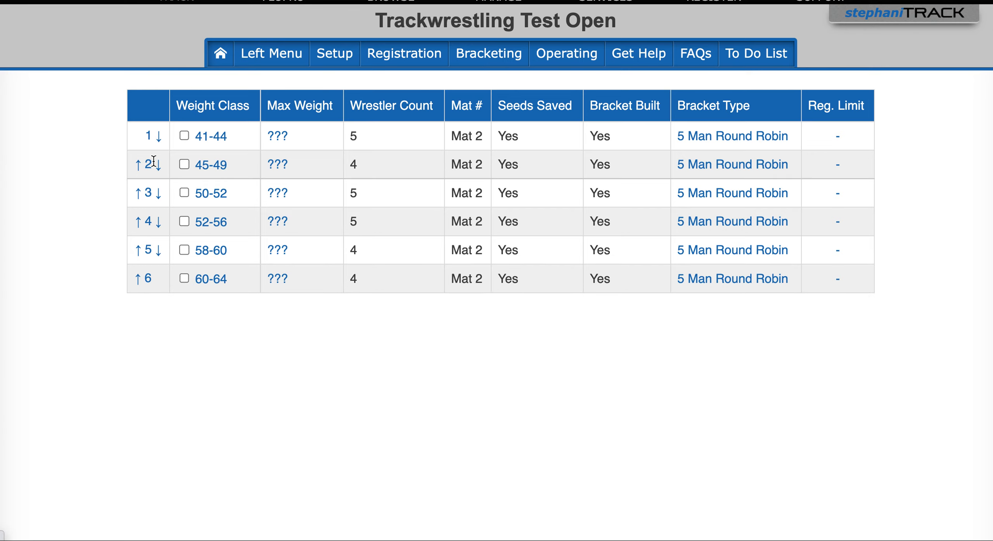
scroll(155, 157, up, 2)
click(66, 113)
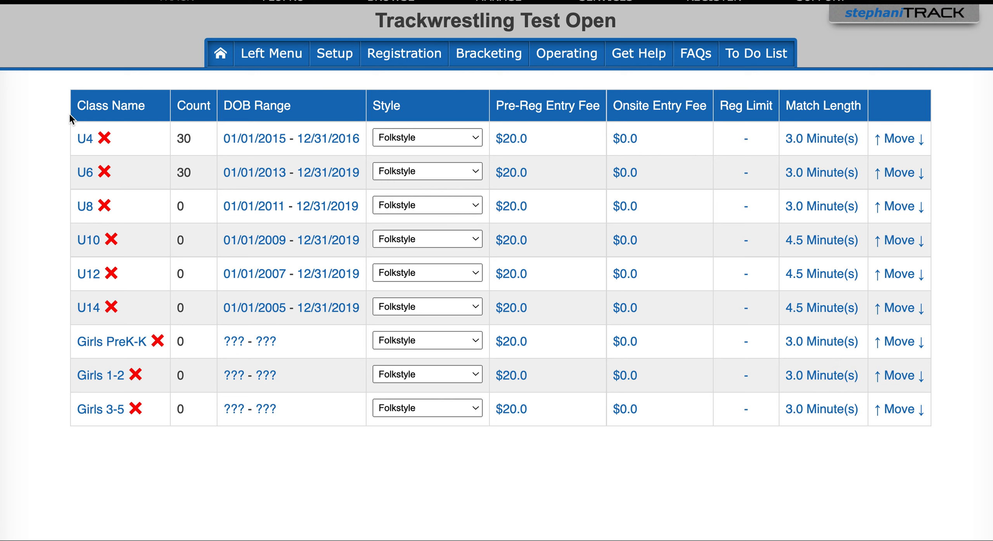
scroll(100, 155, up, 2)
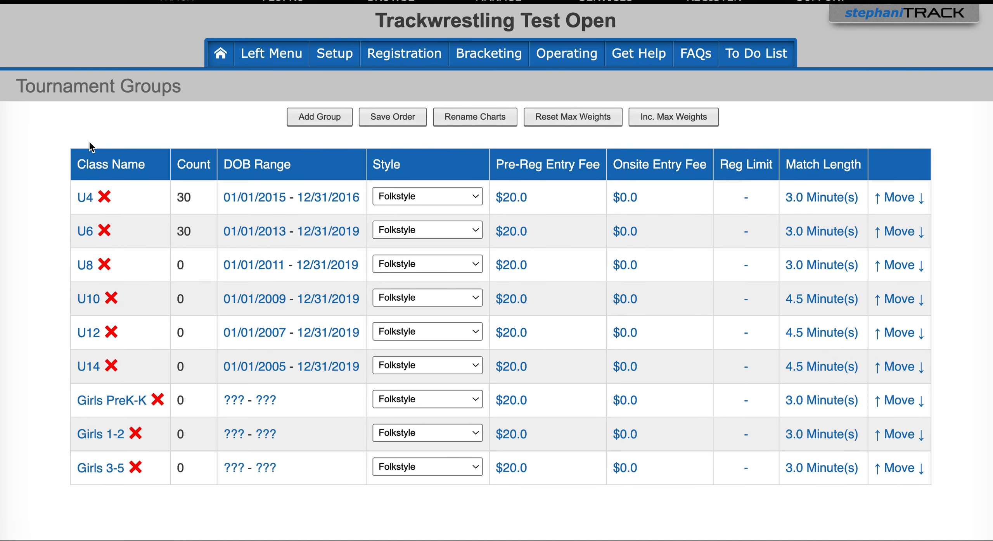
click(87, 199)
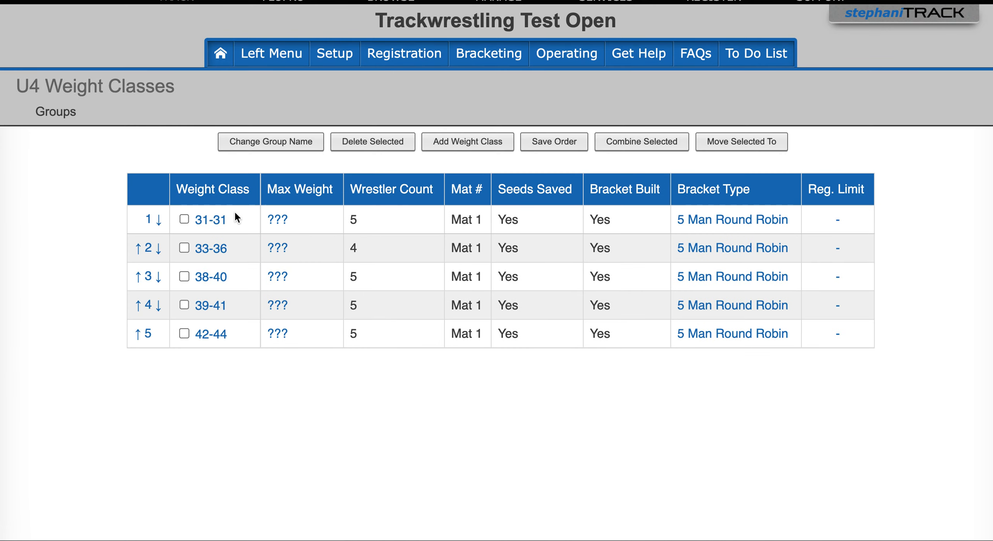
click(219, 256)
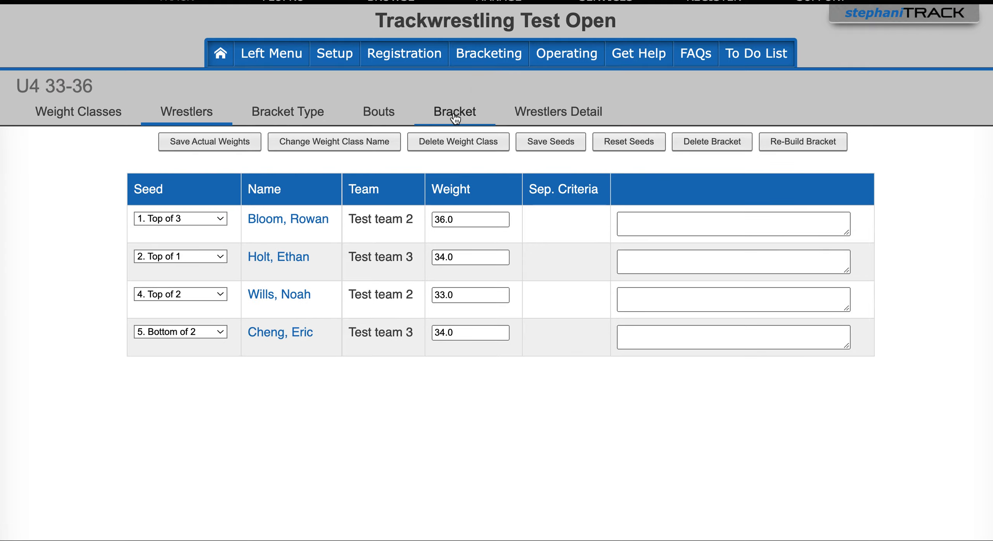
Step: Check the bracket of the U4 33-36 weight class with the default dimensions, and close it
click(454, 112)
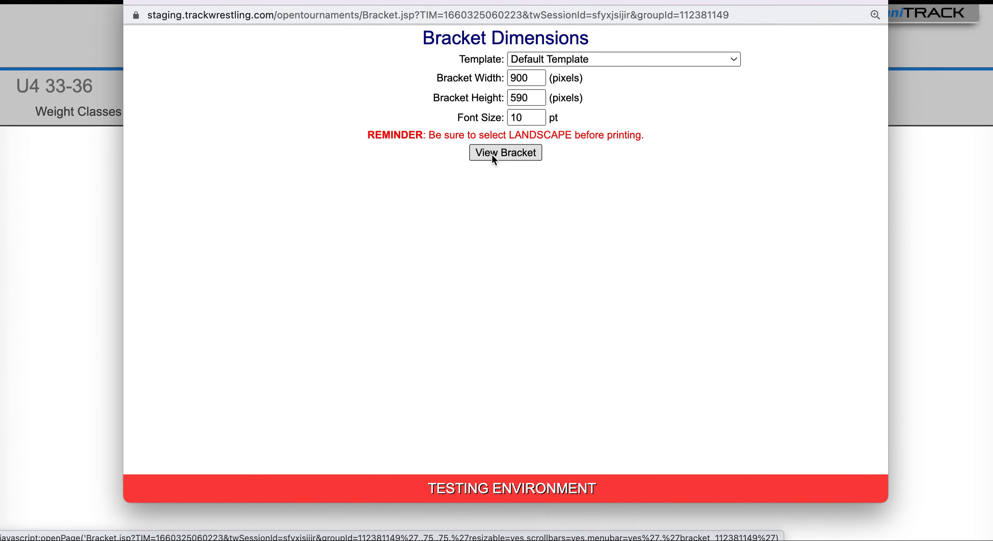
click(494, 153)
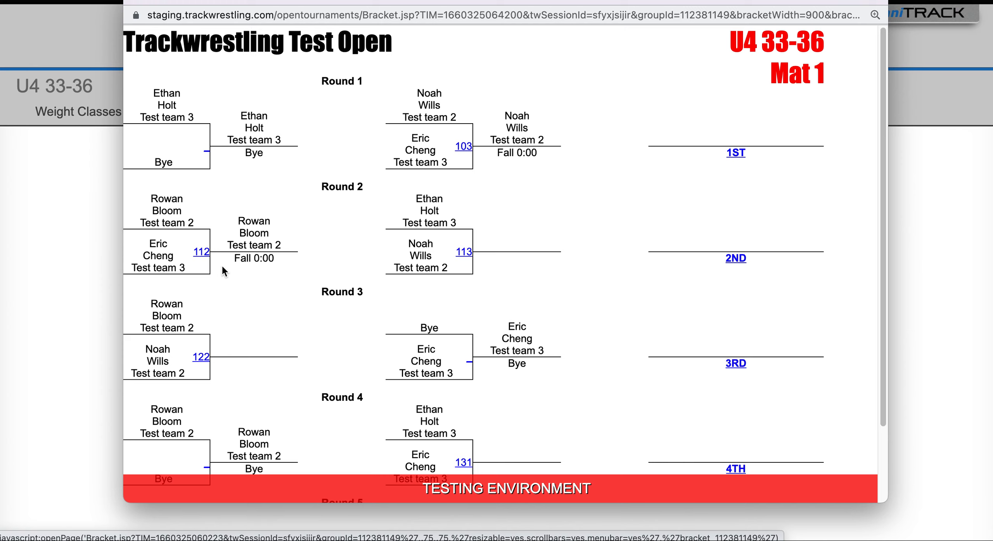
click(134, 3)
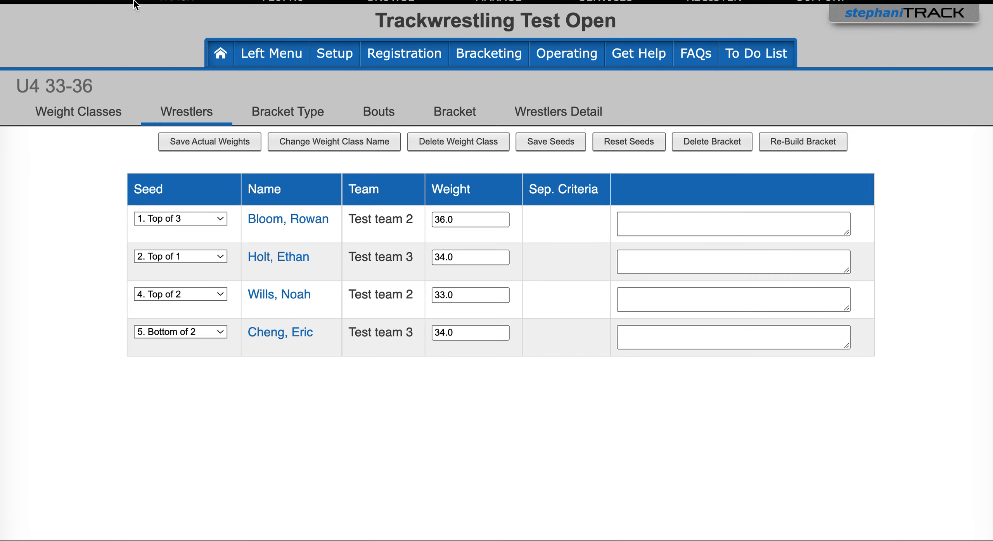
Step: Change the weight class of the top-seeded wrestler in U4 31-31 to 33-36 and save the participant
click(67, 116)
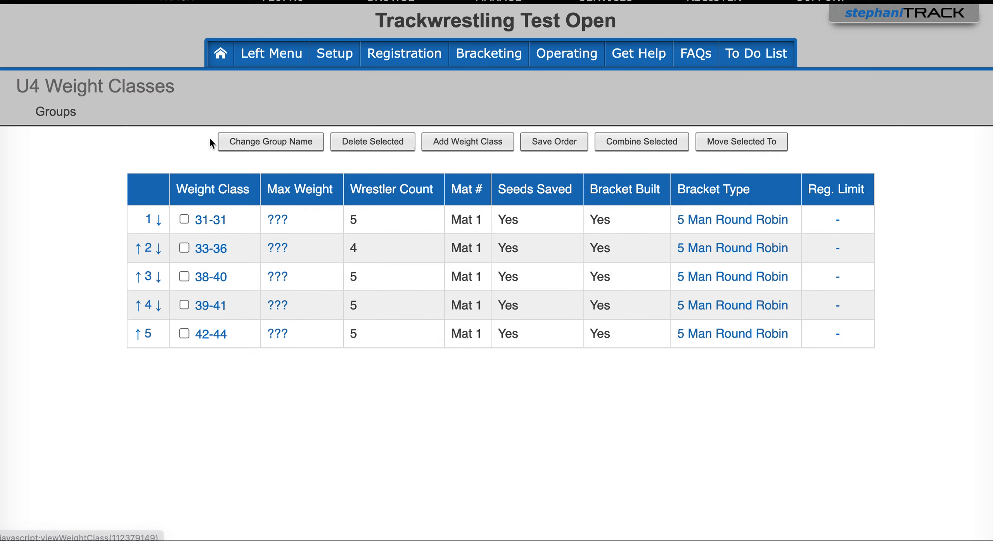
click(218, 220)
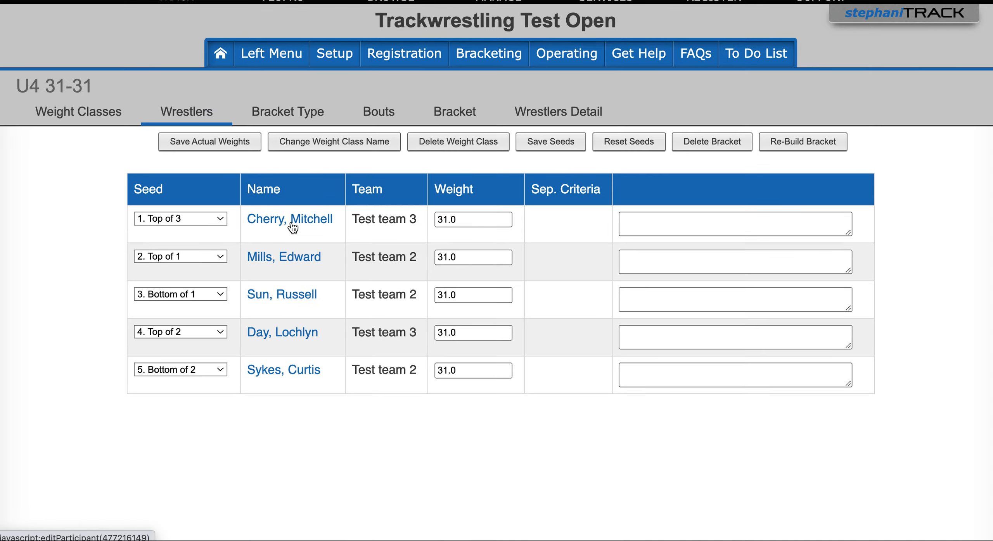
click(293, 228)
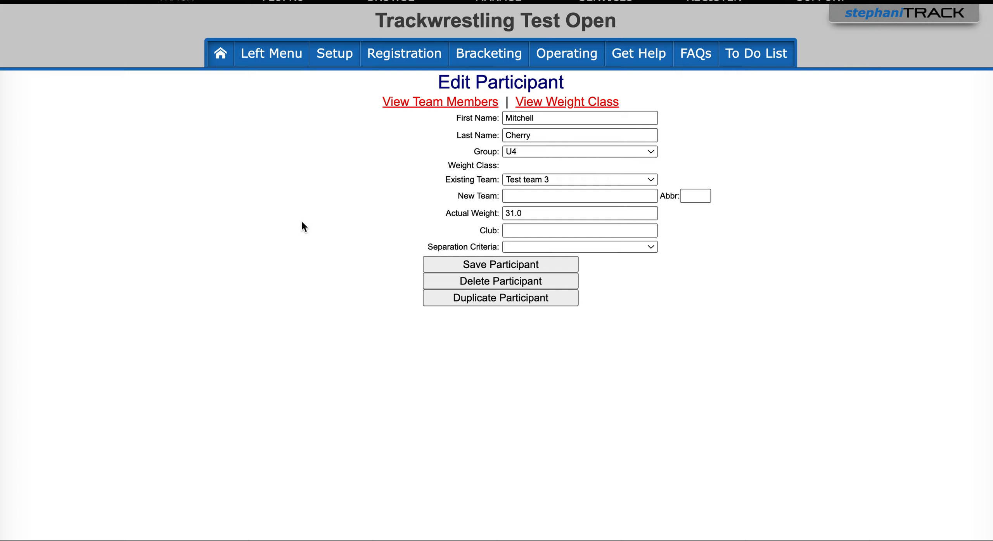
click(519, 167)
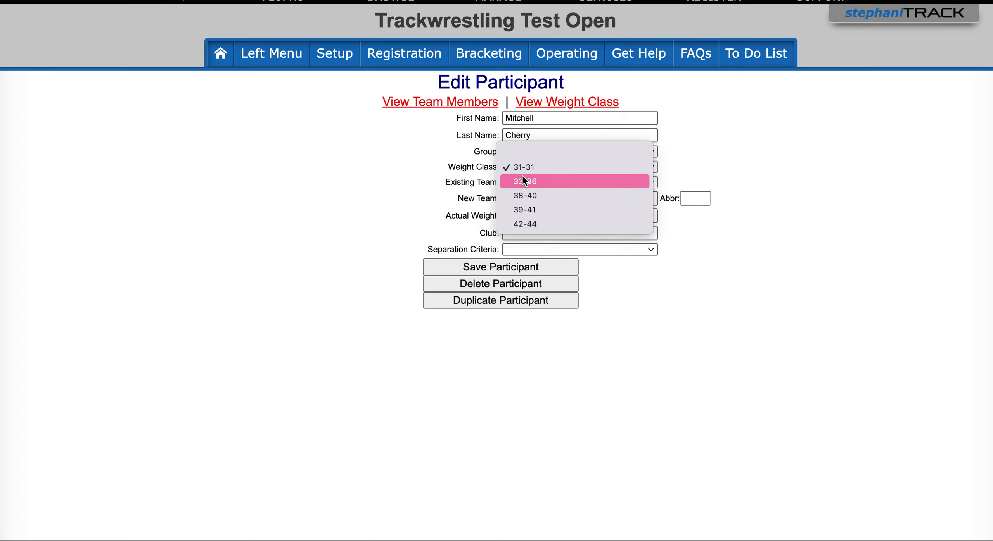
key(Escape)
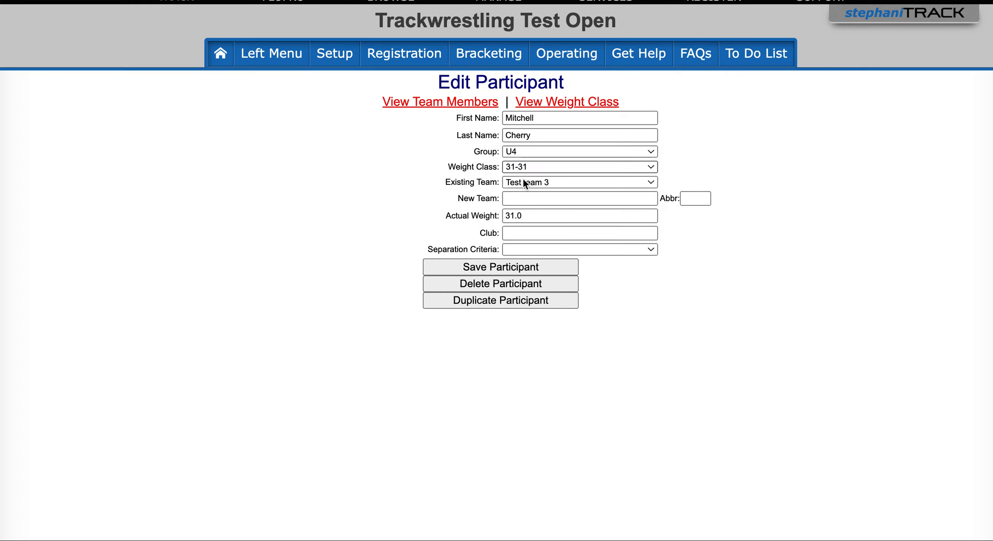
click(480, 269)
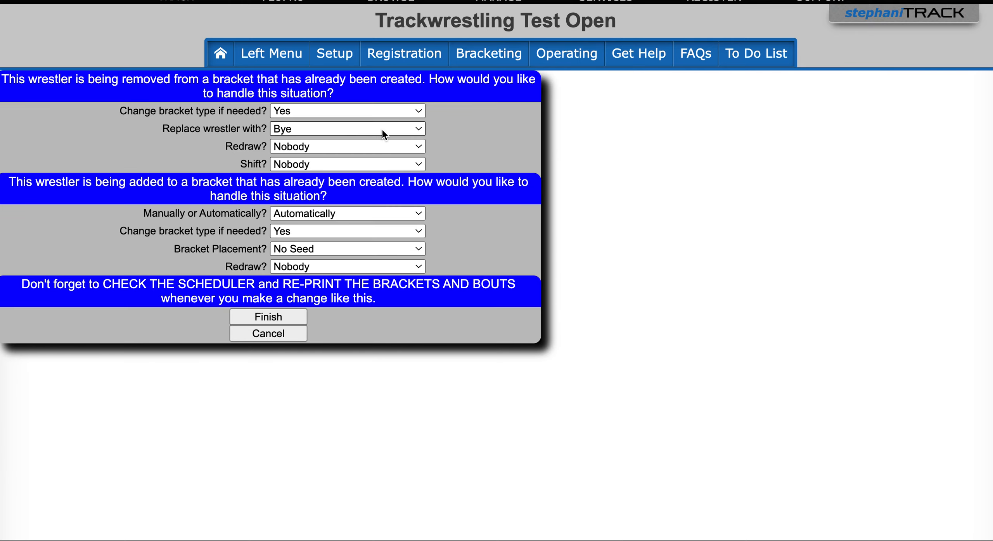
Step: For the removal, set the bracket type change to No; for the addition, choose Manually, bracket type change No and placement No Seed
click(327, 111)
click(308, 130)
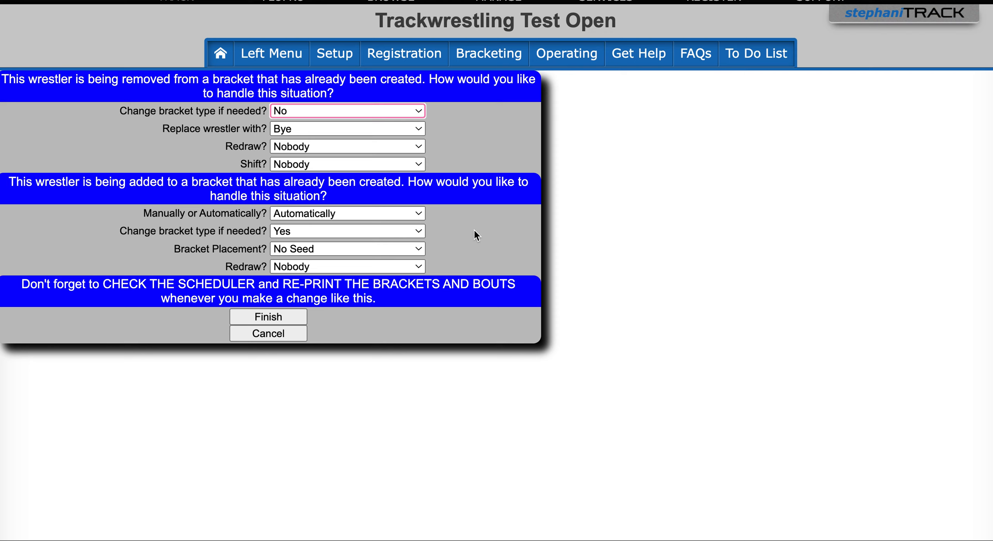
click(354, 214)
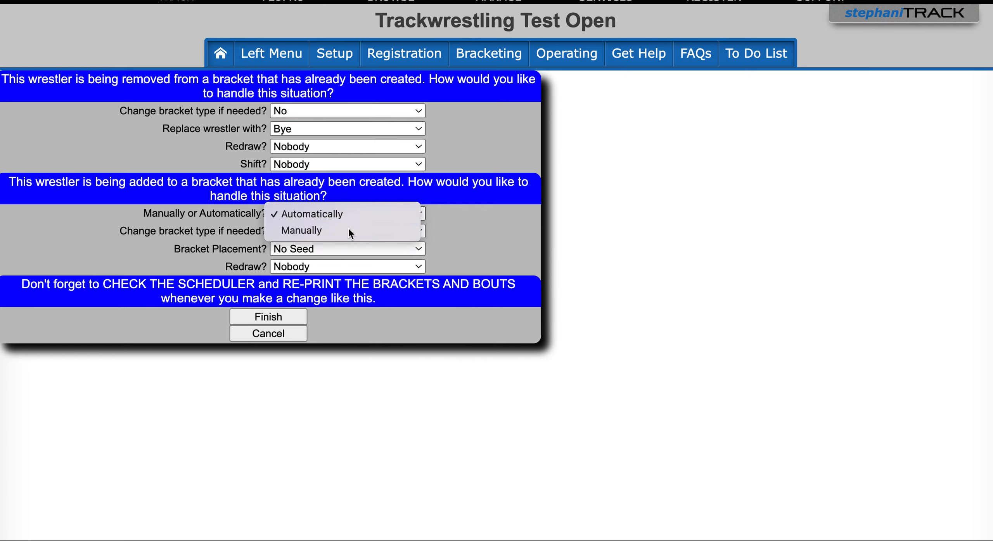
click(348, 228)
click(335, 230)
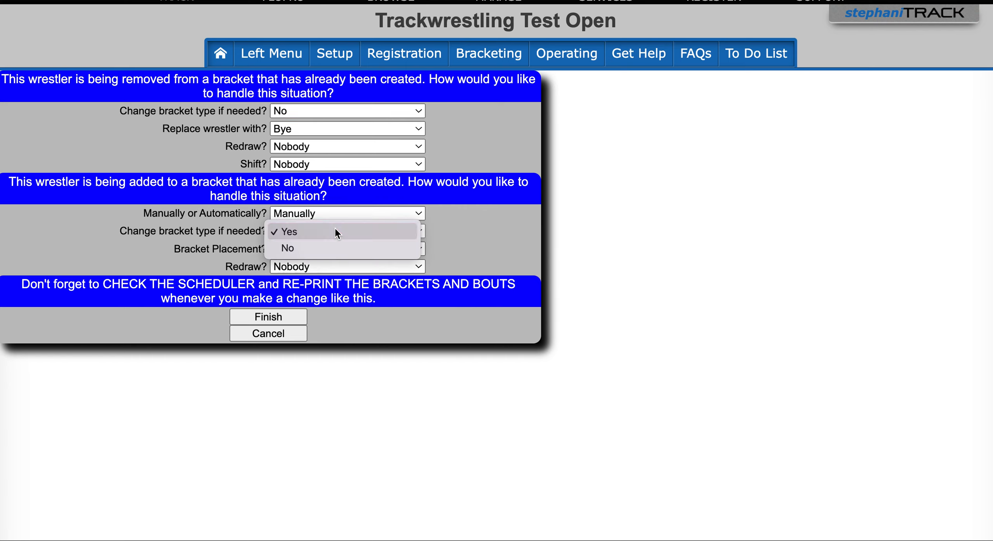
click(304, 250)
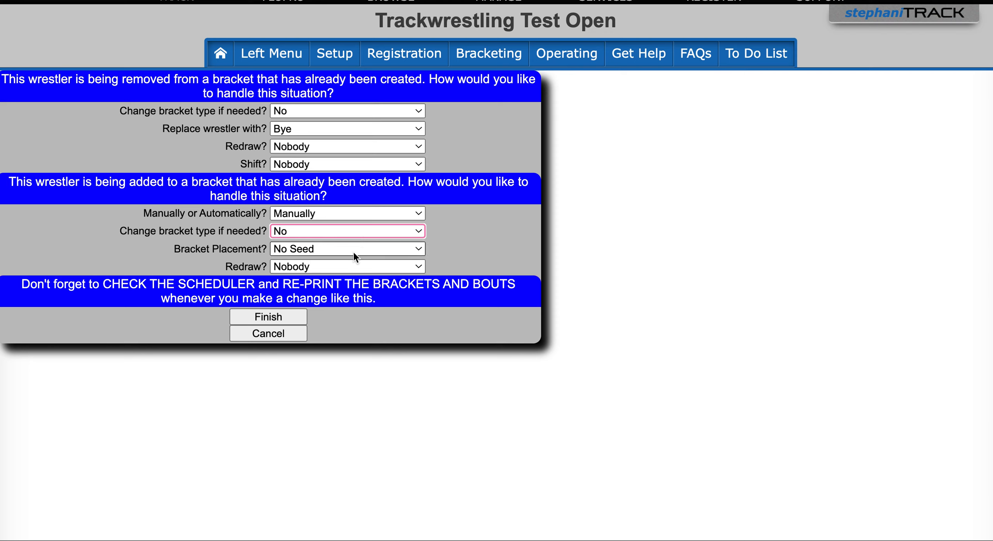
click(397, 250)
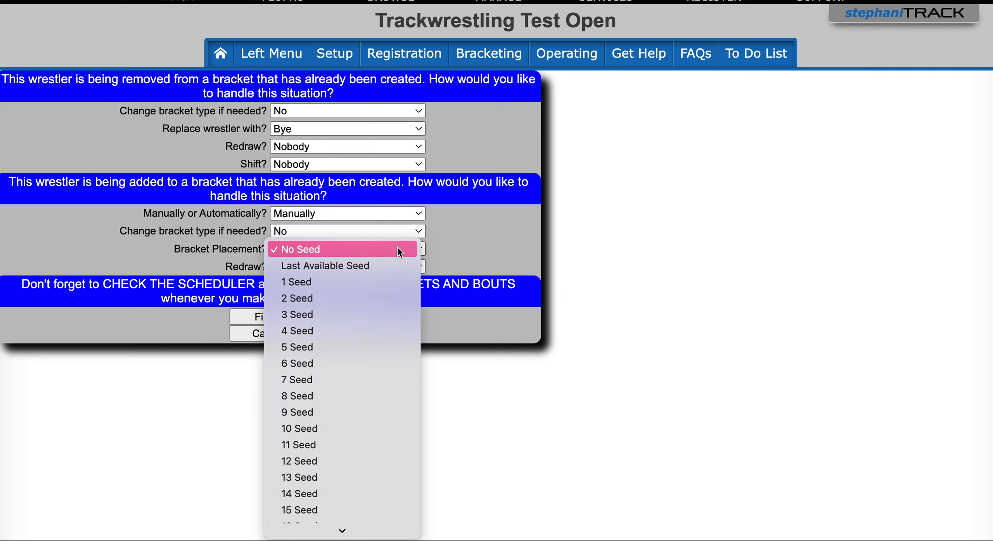
click(398, 249)
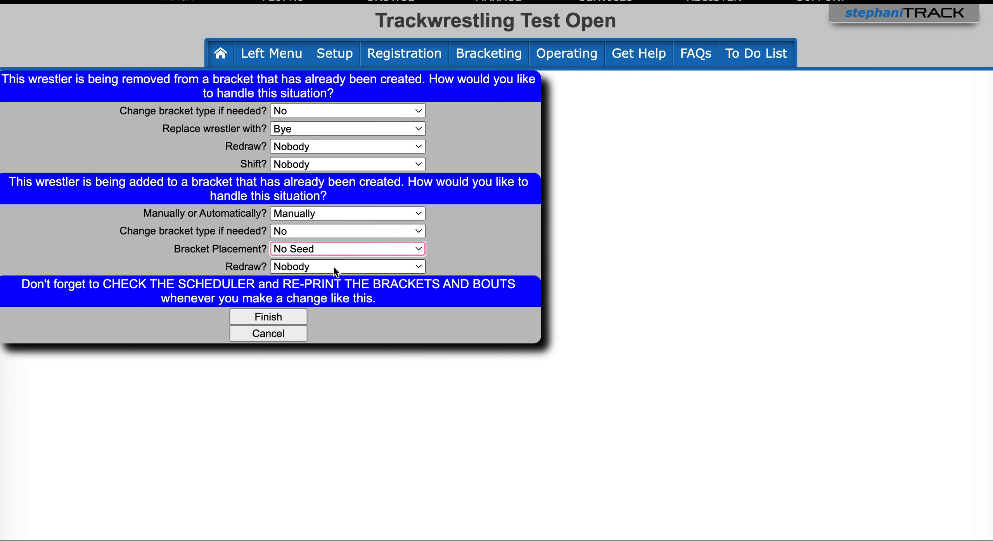
Step: Finish the wrestler's move to the 33-36 bracket and confirm it with the word "finish"
click(283, 318)
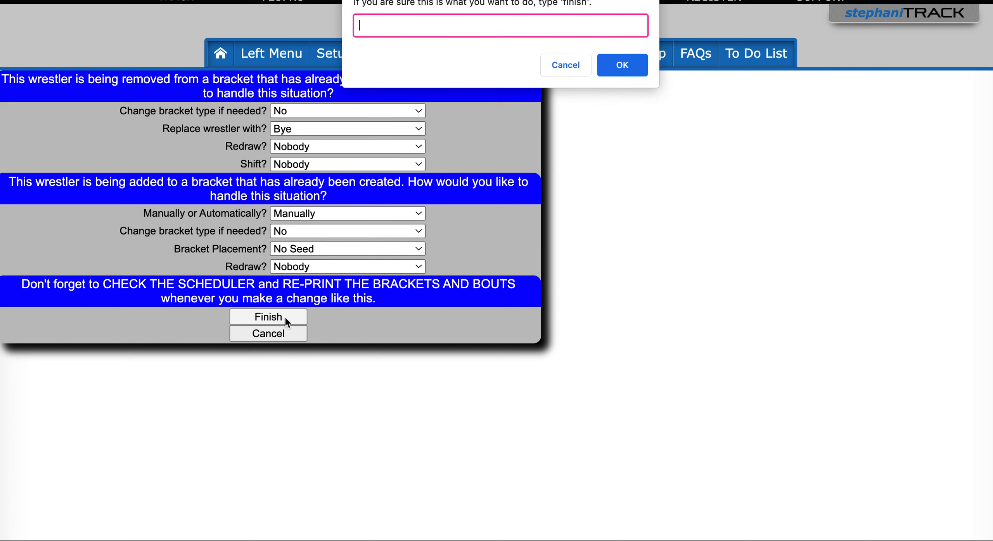
text(finish)
click(610, 62)
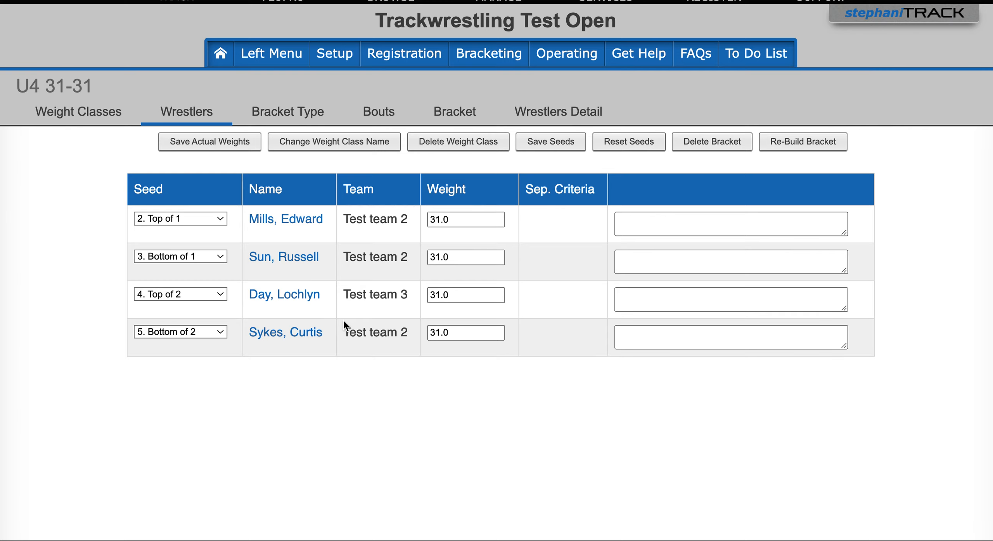
Step: Open the bracket of the U4 33-36 weight class with the default dimensions
click(80, 115)
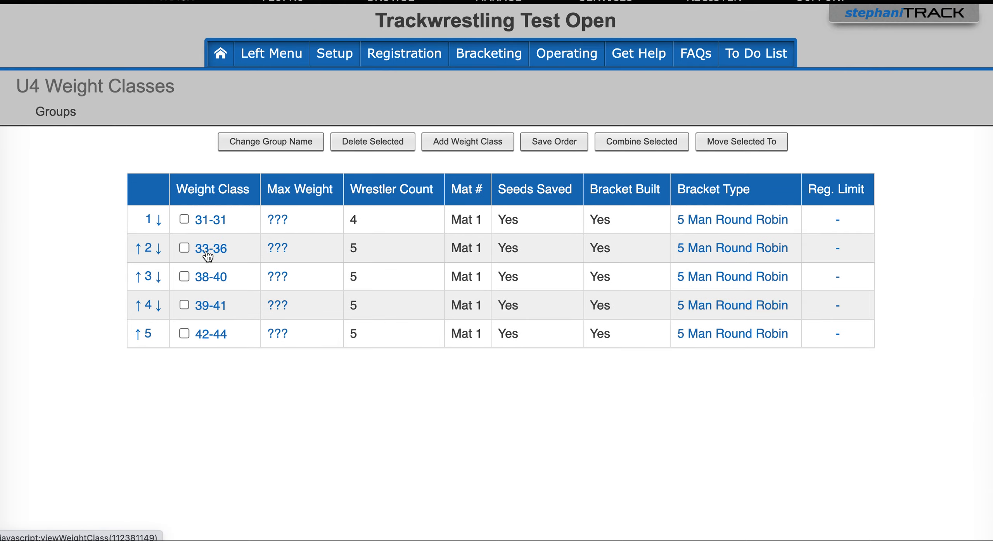
click(207, 250)
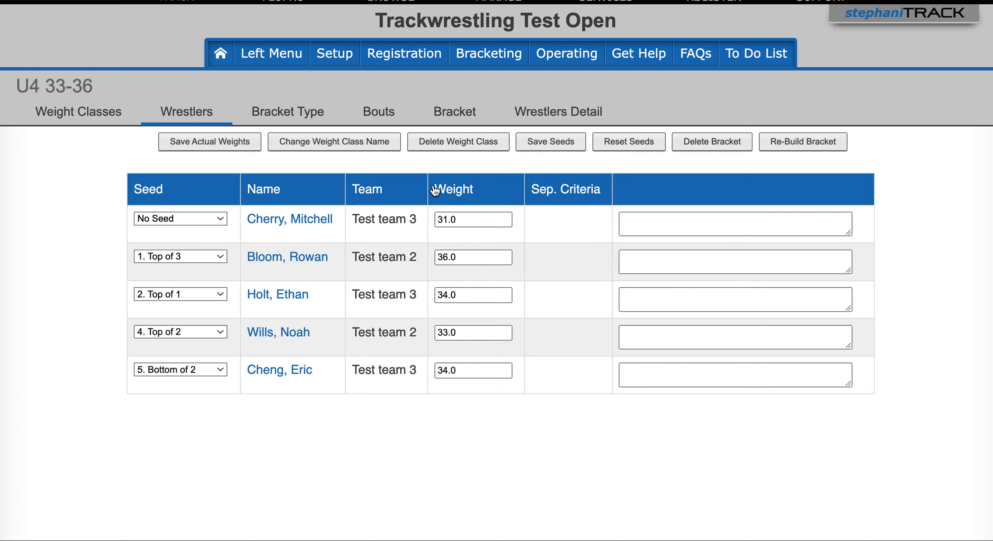
click(460, 114)
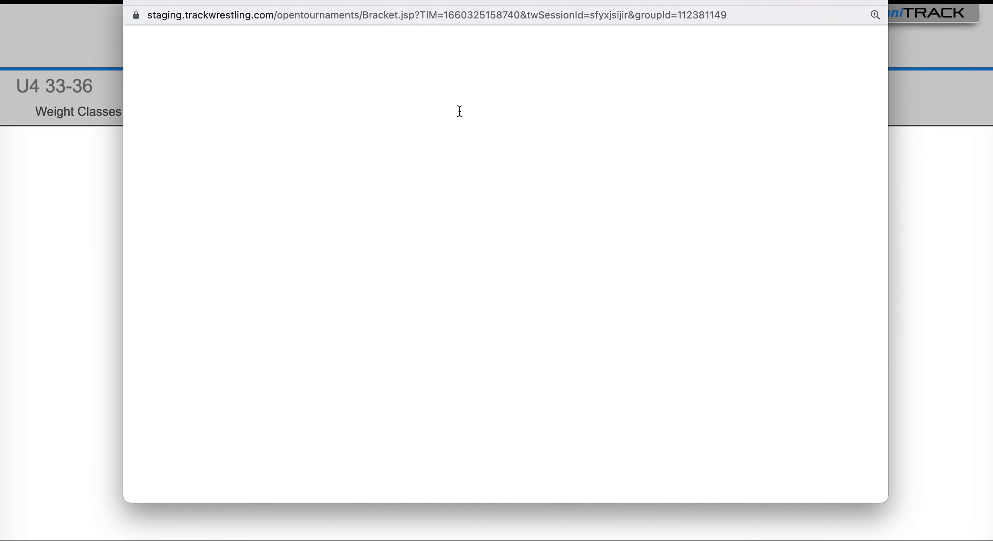
click(498, 152)
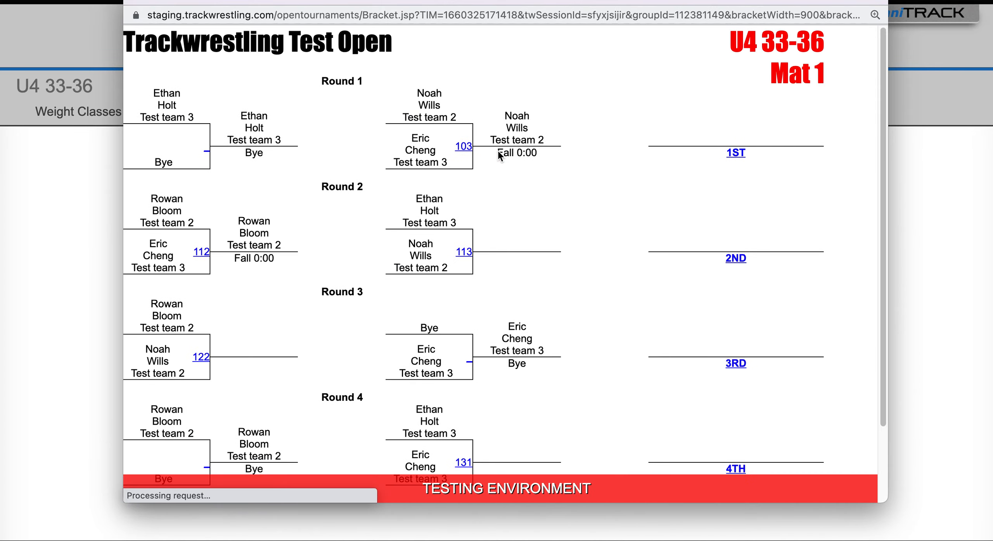
Step: Replace the bye on the bottom line of the Round 1 bye bout with the moved wrestler, confirming with "change"
scroll(580, 211, down, 1)
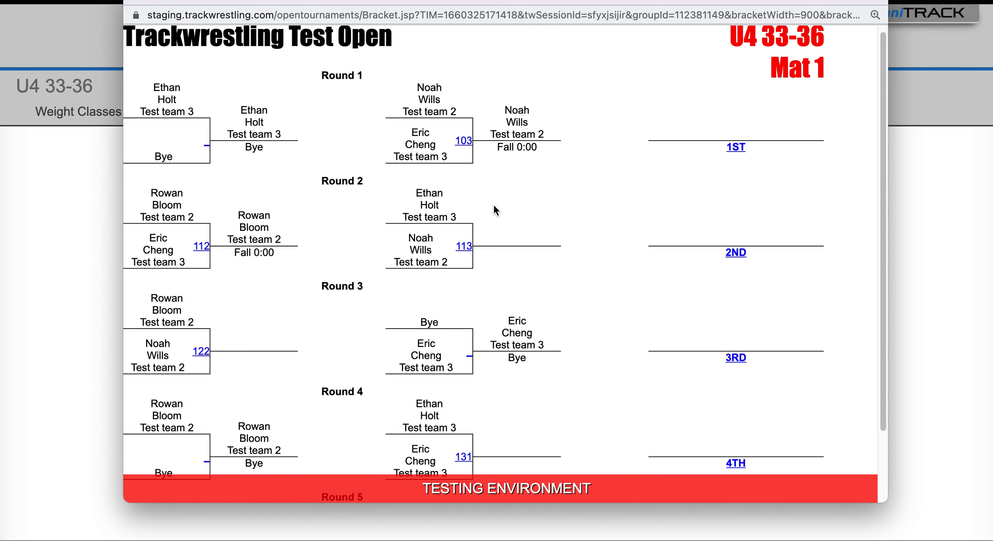
click(206, 146)
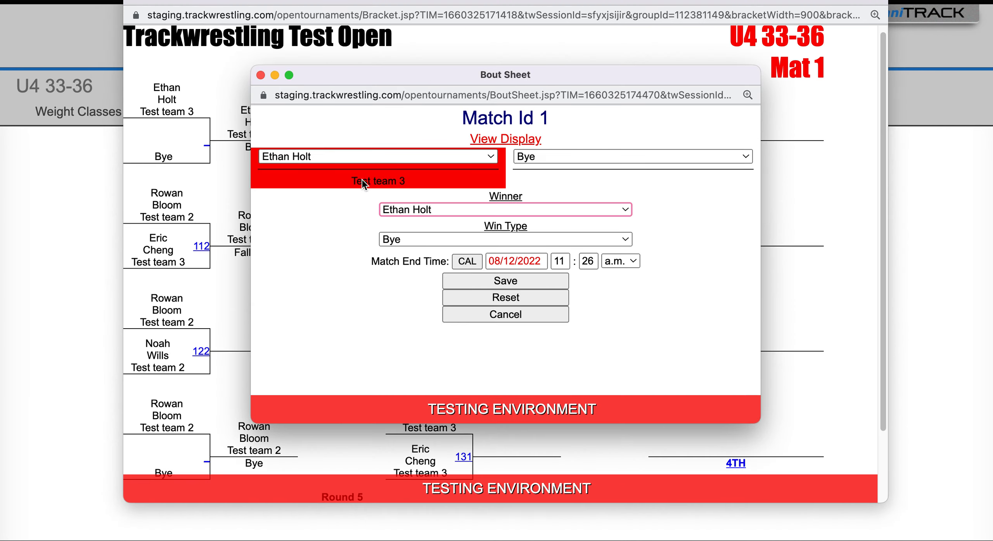
click(551, 157)
click(544, 208)
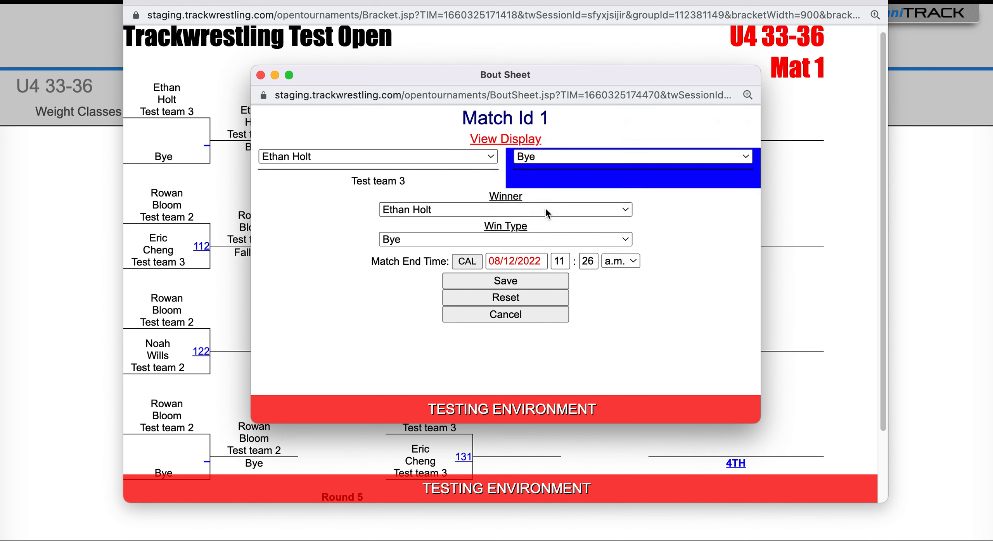
text(c)
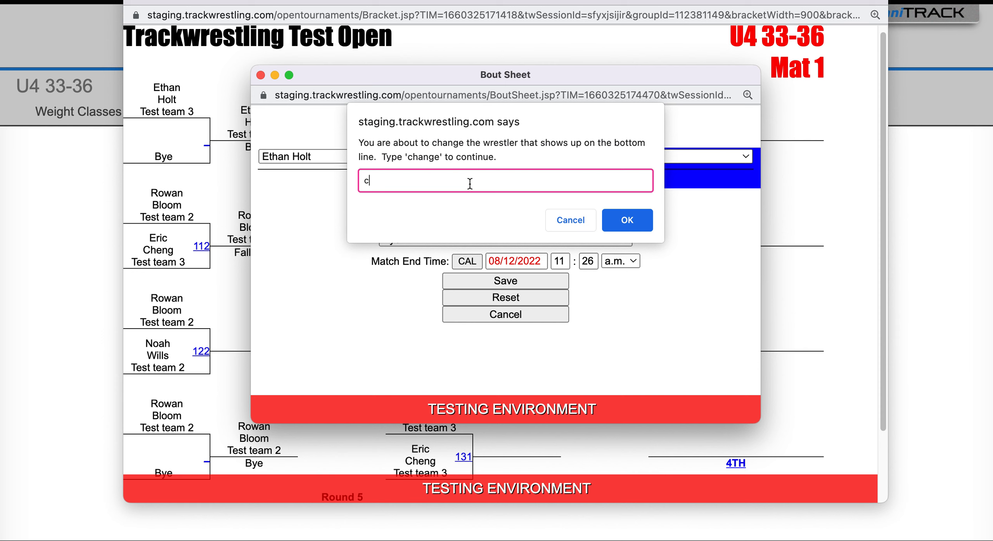
text(hange)
key(Return)
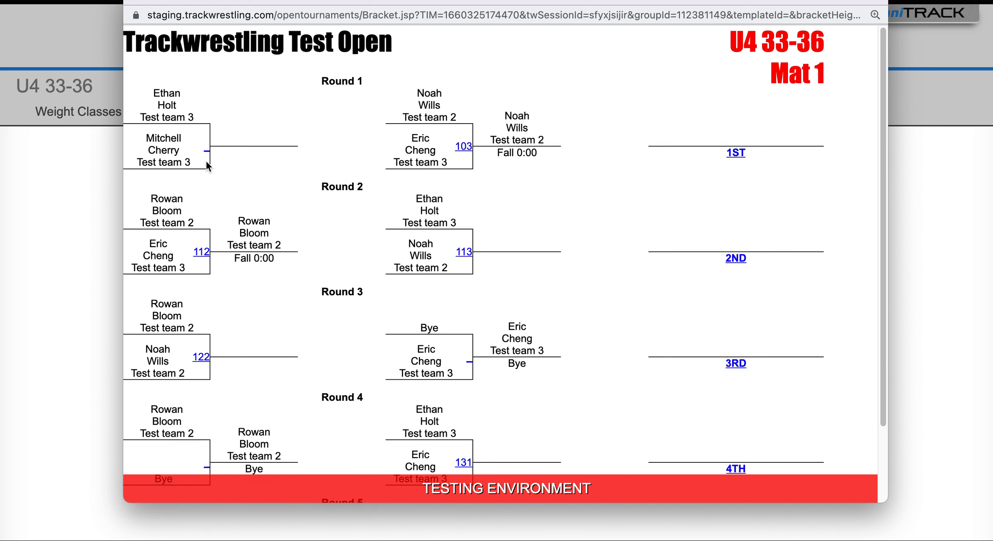
Step: Replace the bye on the top line of the Round 3 bye bout with the moved wrestler, confirming with "change"
scroll(512, 325, down, 2)
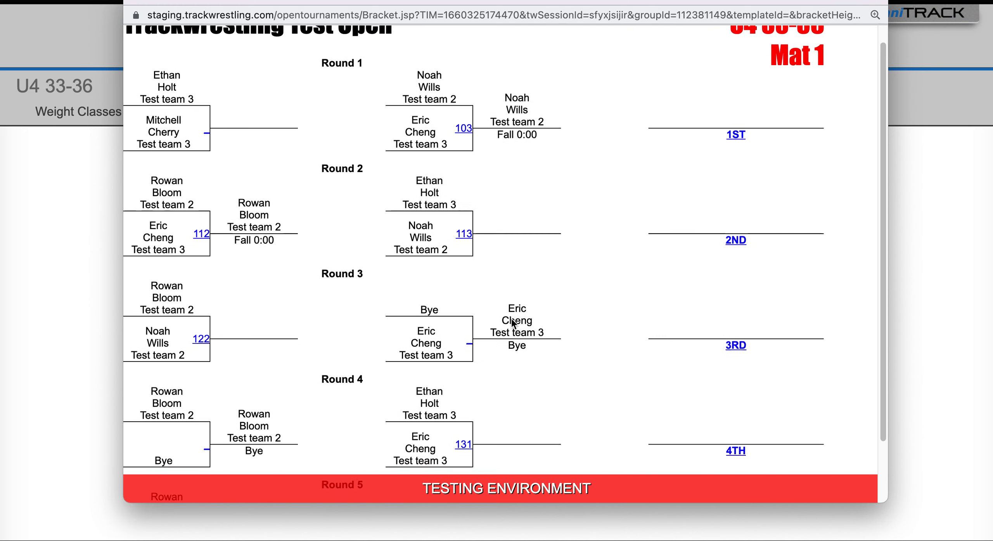
click(469, 325)
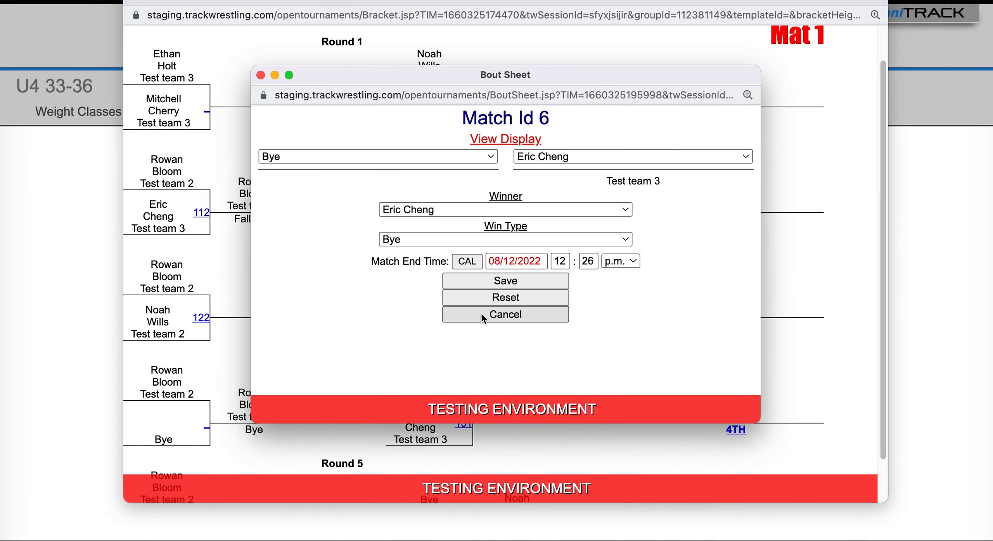
click(361, 157)
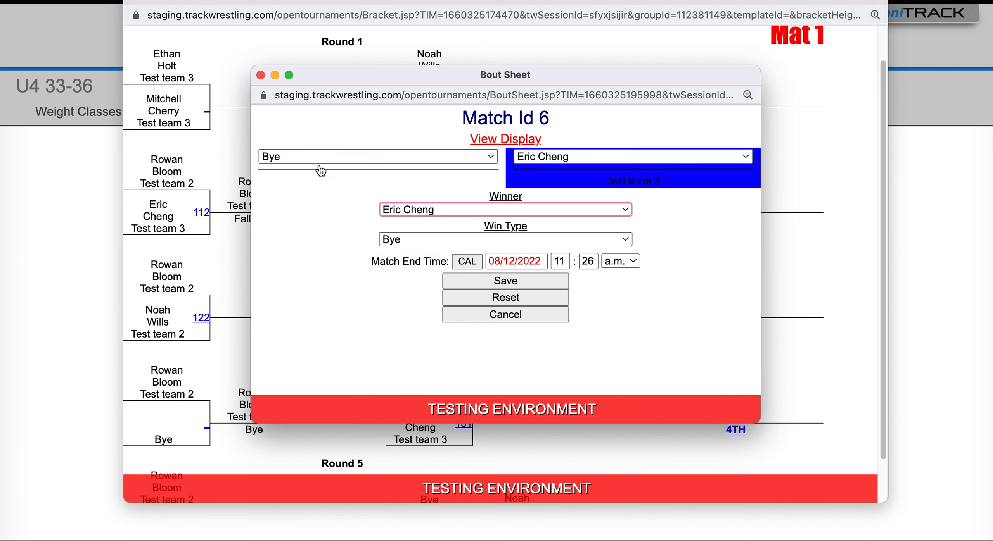
click(312, 156)
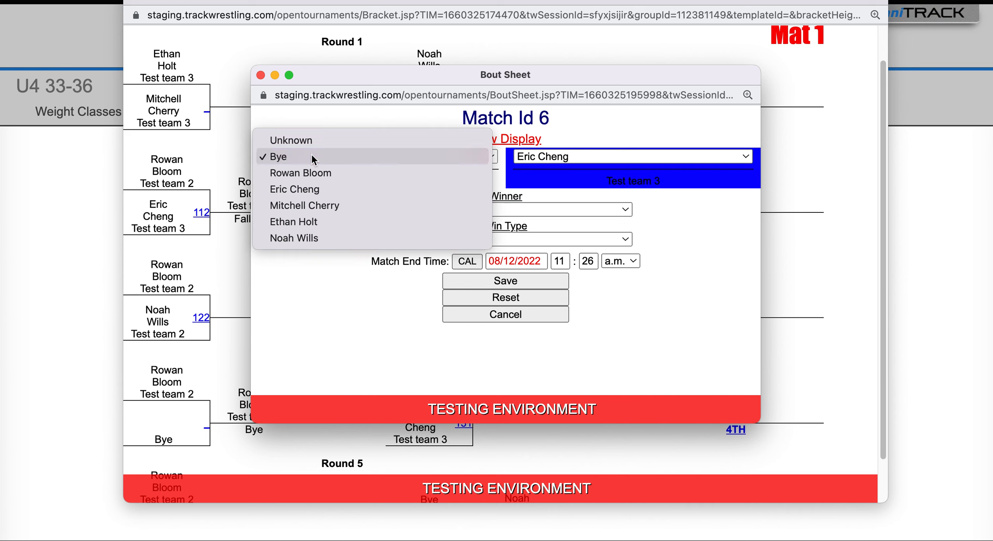
click(312, 210)
click(481, 286)
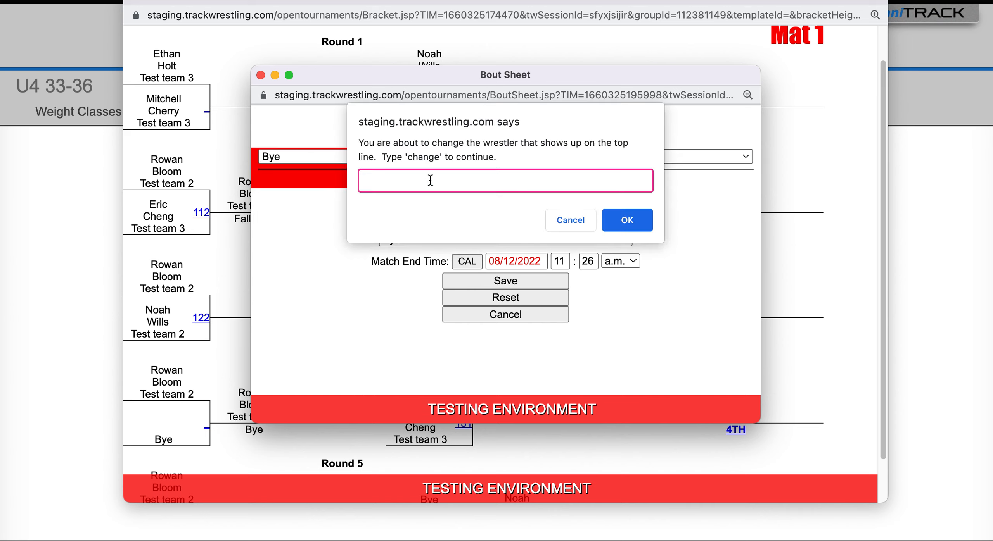
text(change)
key(Return)
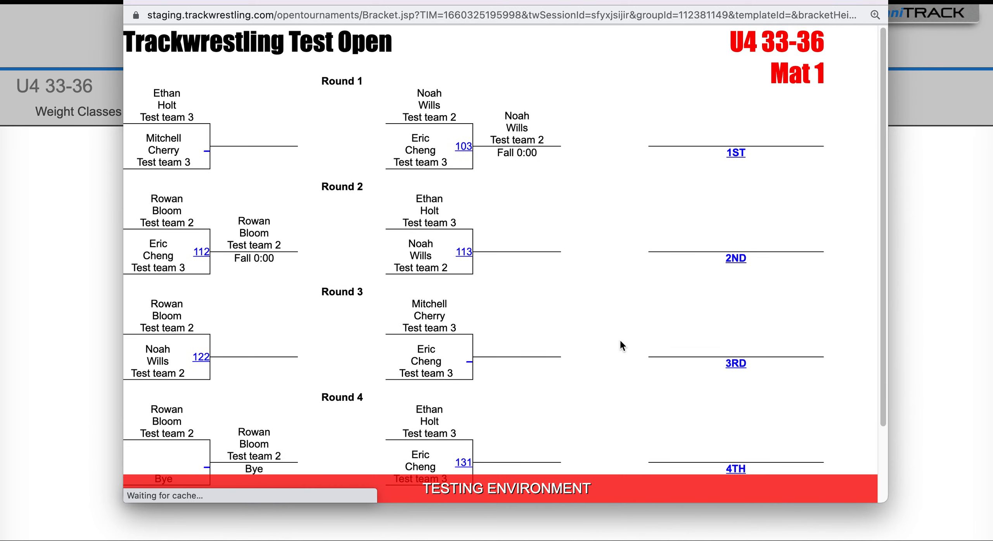
Step: Replace the bye on the bottom line of the Round 4 bye bout with the moved wrestler, confirm with "change" and save
scroll(619, 341, down, 3)
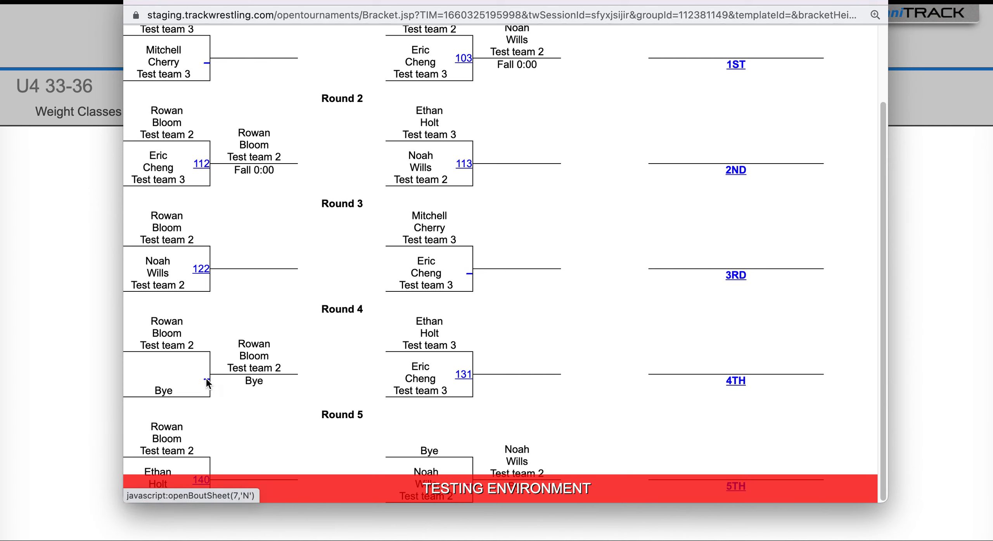
click(206, 380)
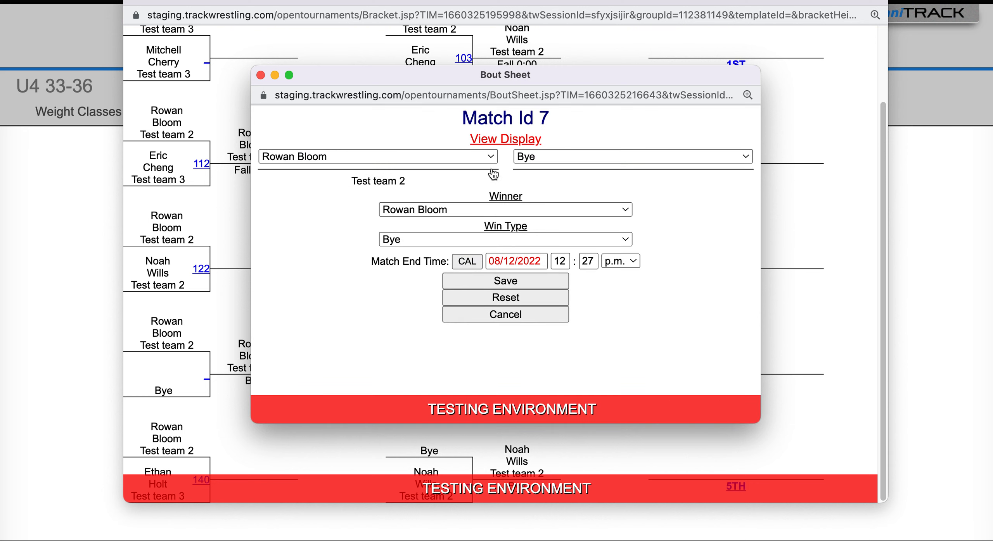
click(560, 157)
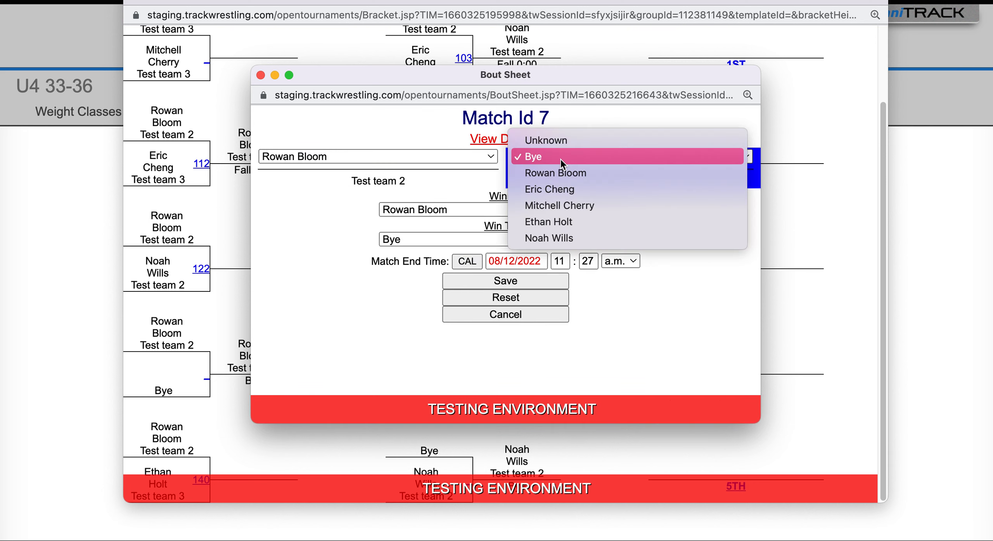
click(563, 205)
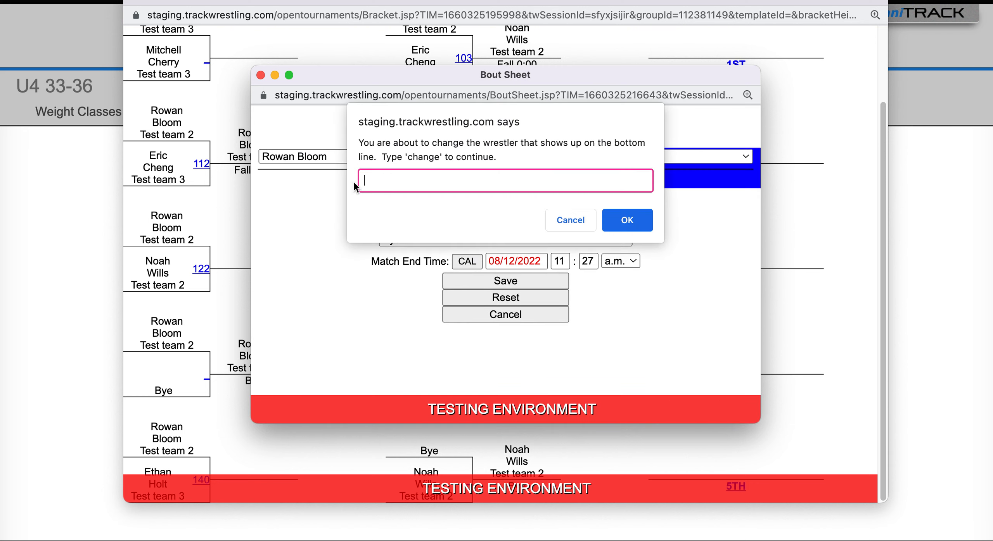
text(change)
key(Return)
click(505, 281)
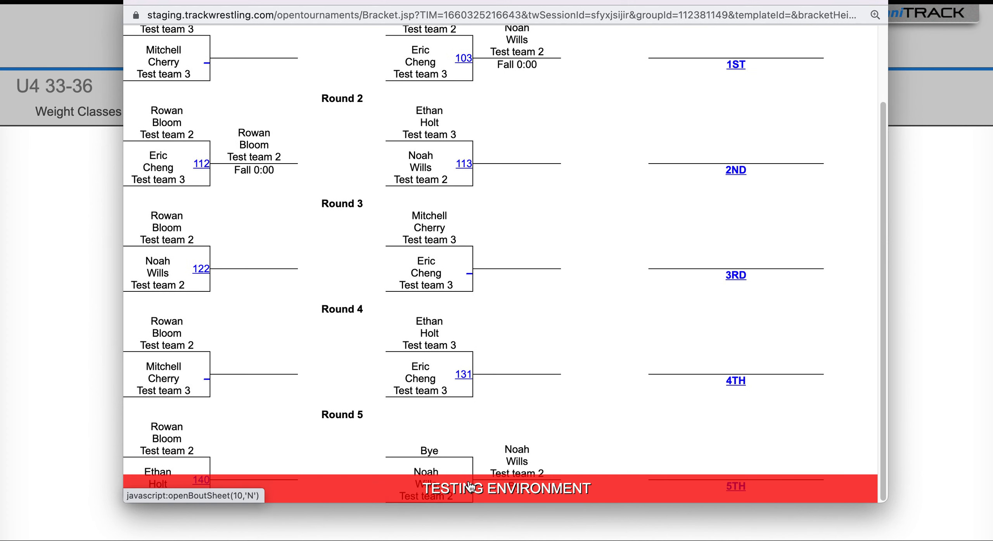
Step: Replace the bye on the top line of the Round 5 bye bout with the moved wrestler, confirm with "change" and close the bracket
click(470, 487)
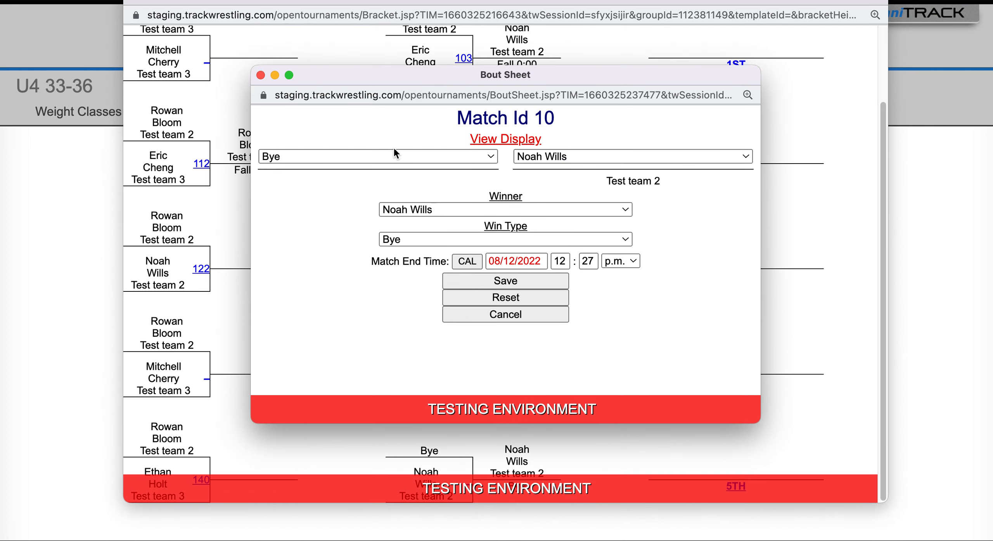
click(339, 156)
click(319, 204)
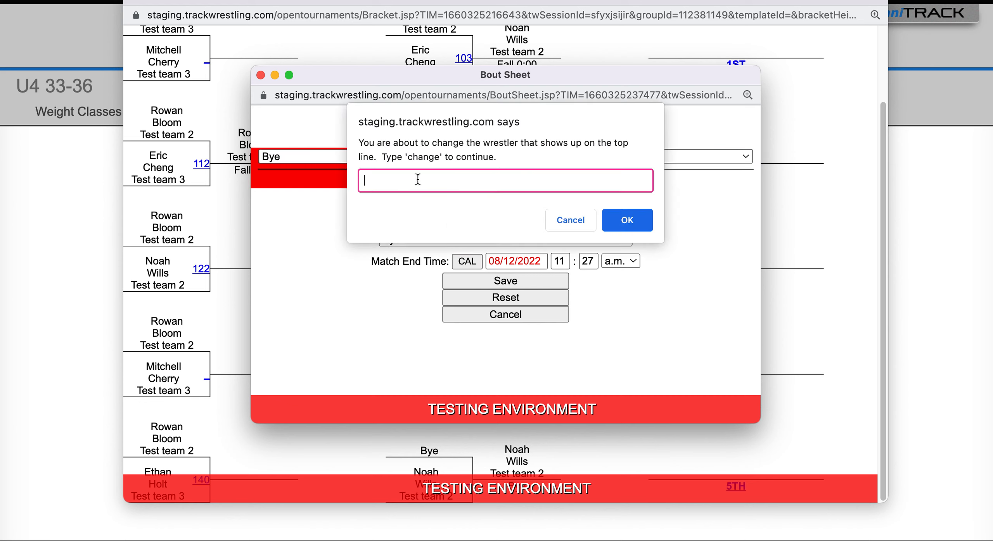
text(ca)
key(BackSpace)
text(hange)
key(Return)
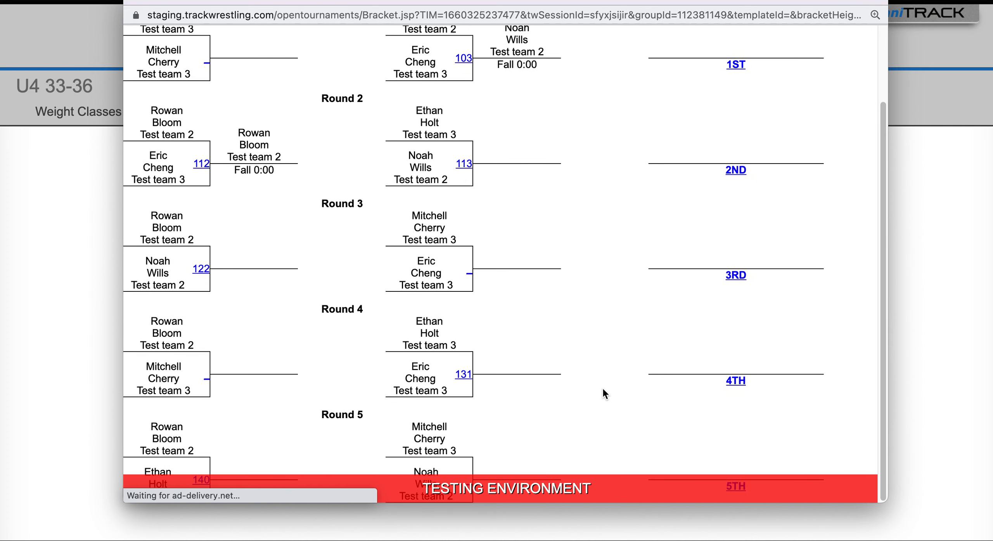
scroll(515, 259, up, 3)
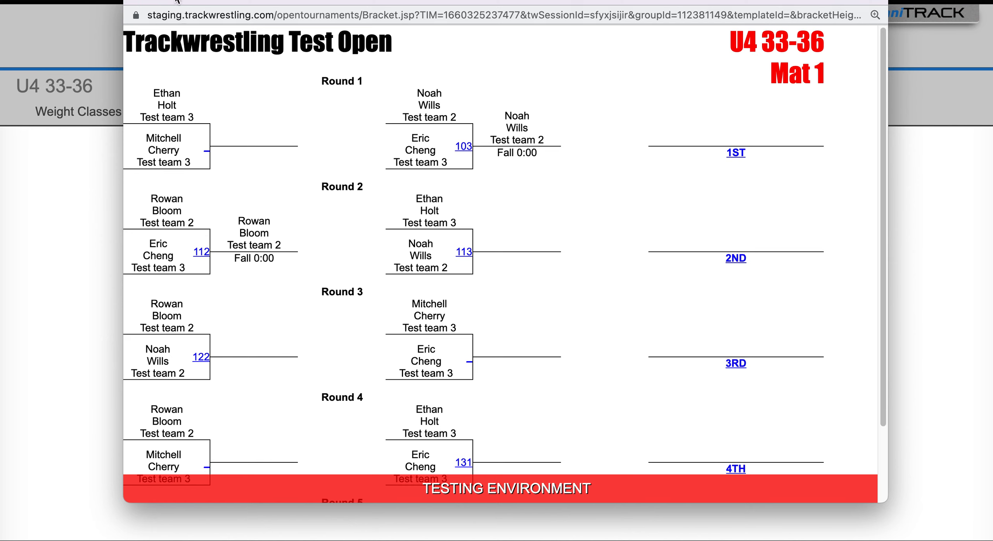
click(132, 2)
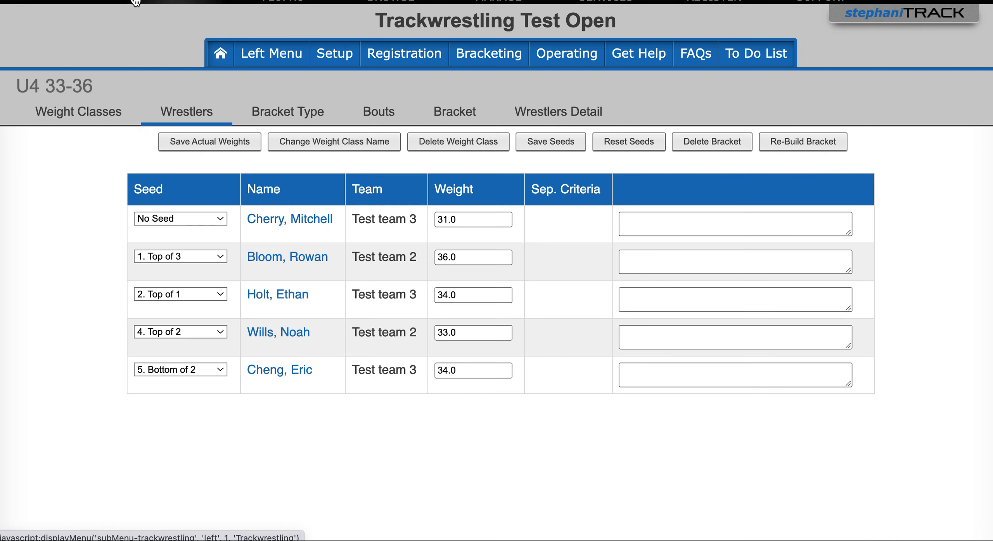
Step: Apply the Mat 1 and Mat 2 number schemes with "Freeze existing bout numbers", confirming with the word "apply"
click(345, 58)
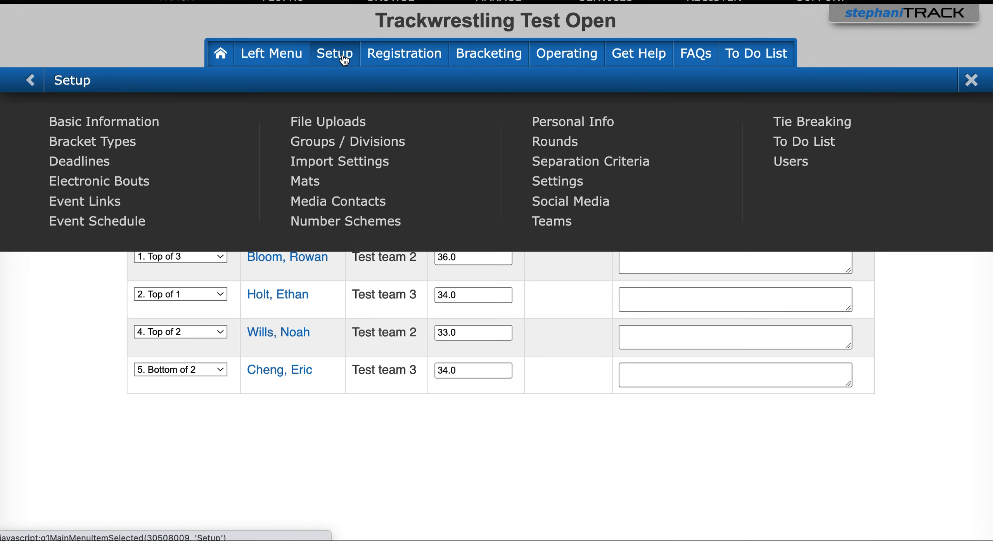
click(370, 228)
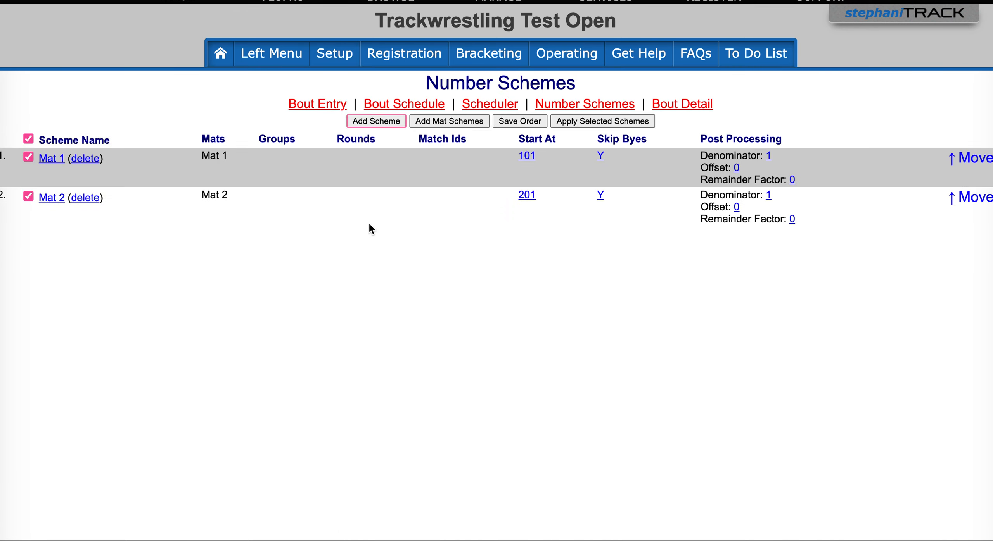
click(590, 122)
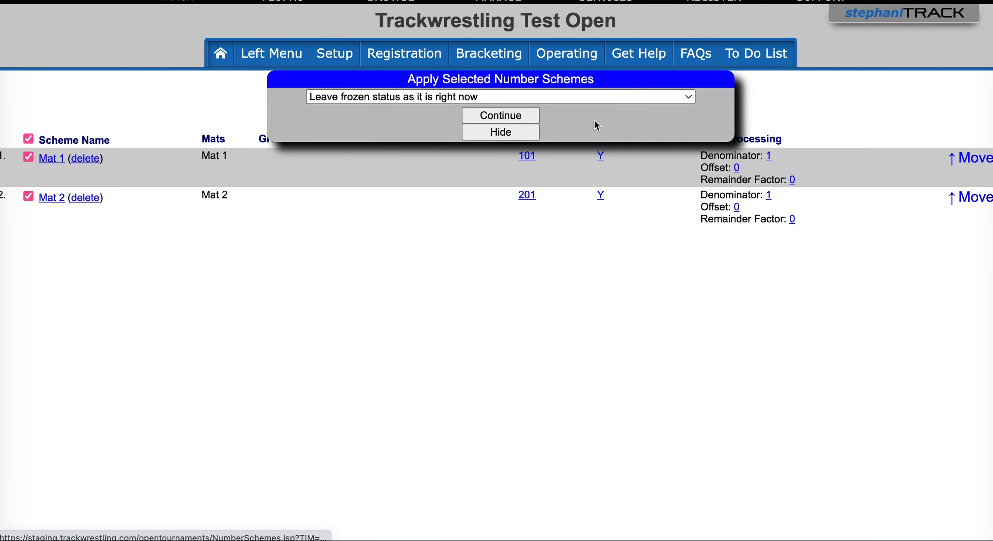
click(417, 98)
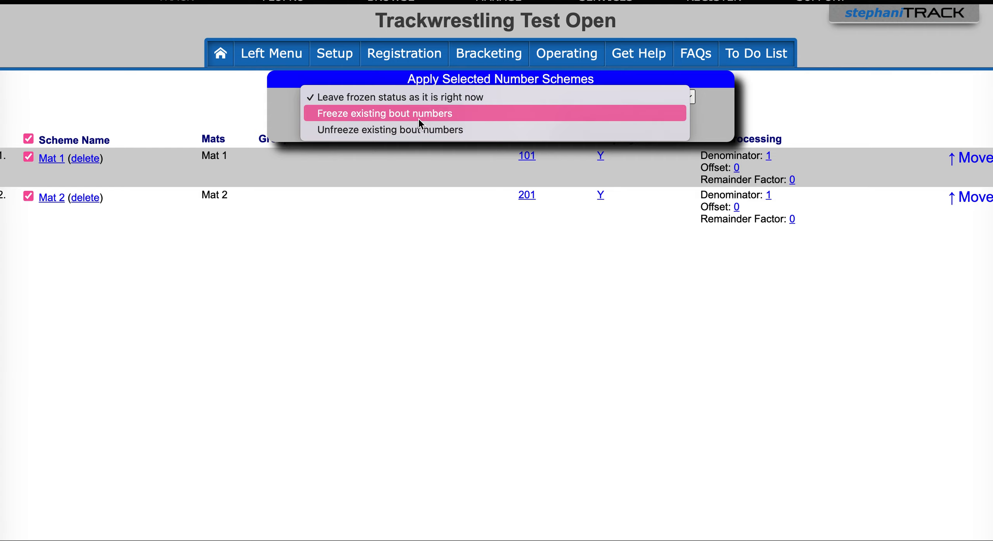
click(419, 119)
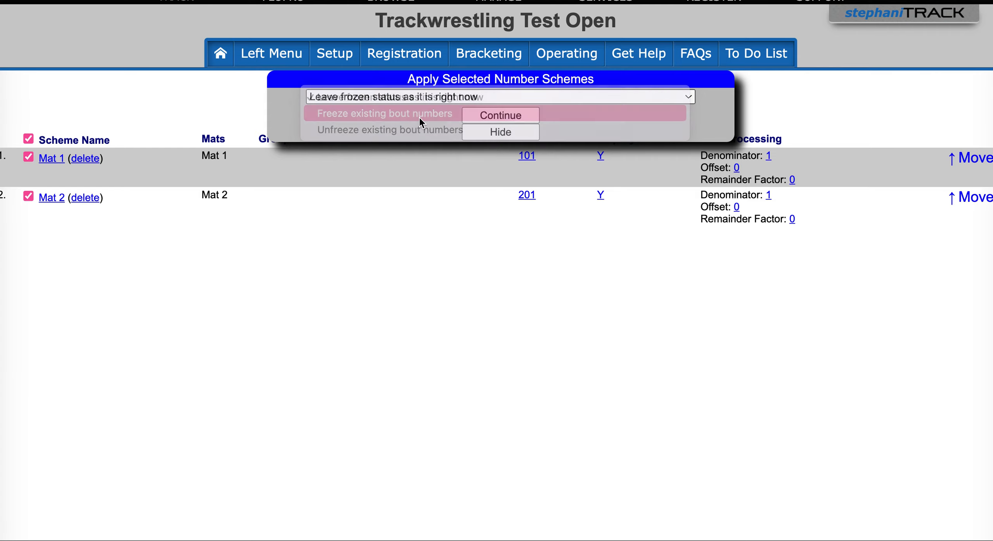
click(509, 115)
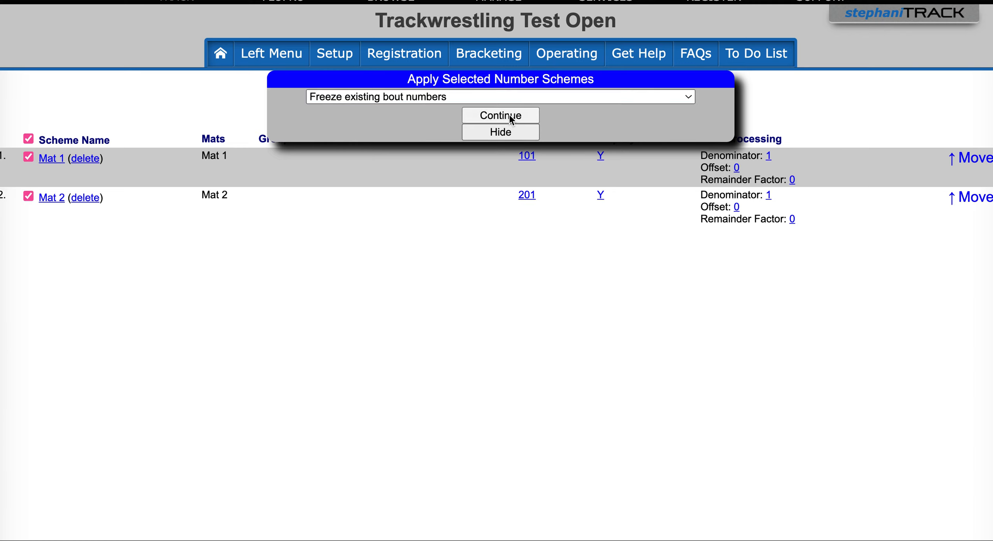
text(apply)
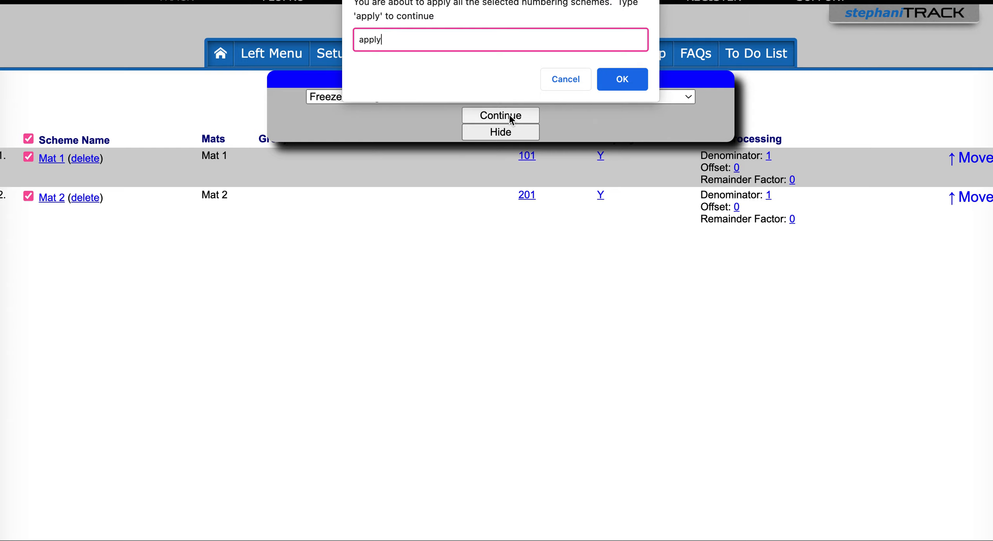
key(Return)
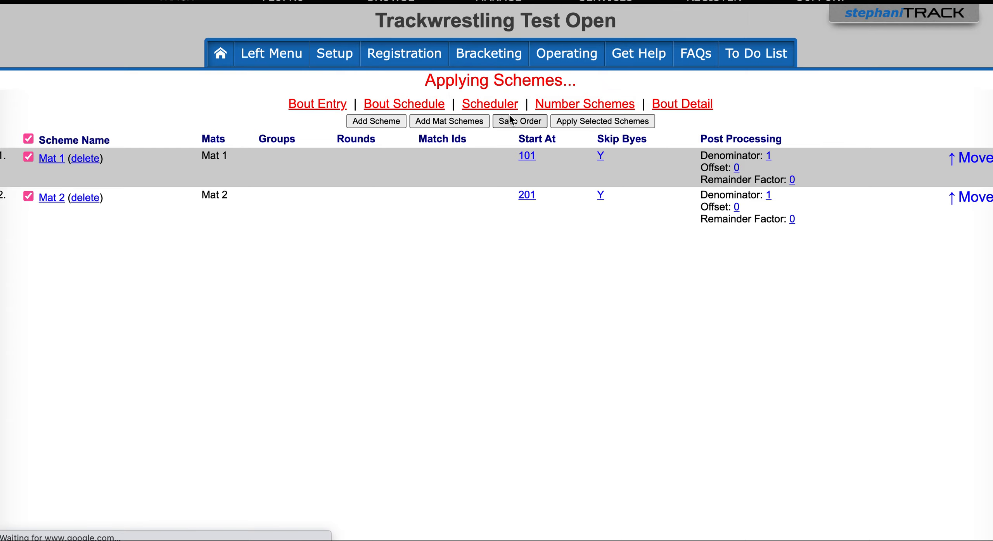
Step: Open the bout schedule and examine the bout numbers assigned to each weight class from Round 1 through Round 5
click(395, 108)
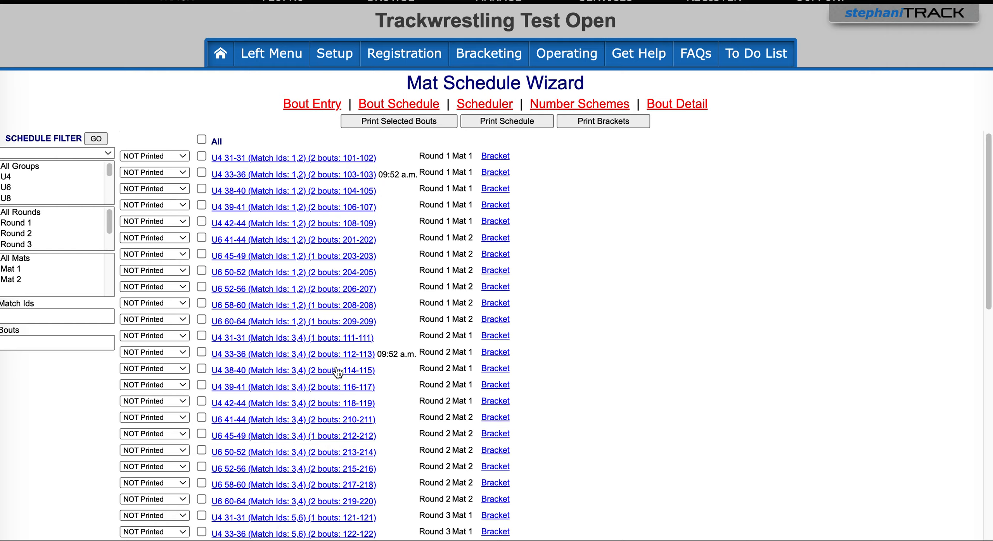
scroll(337, 372, down, 3)
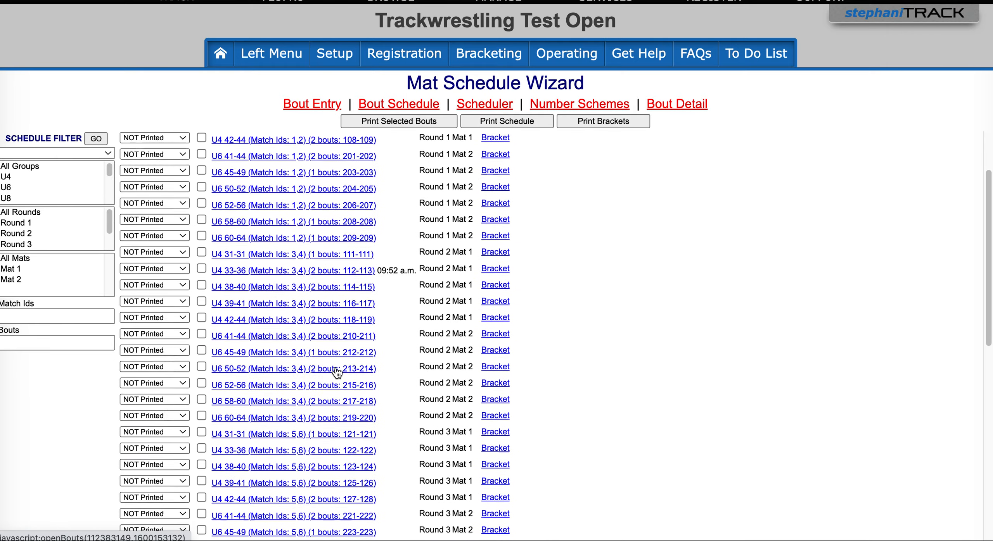
scroll(337, 371, down, 7)
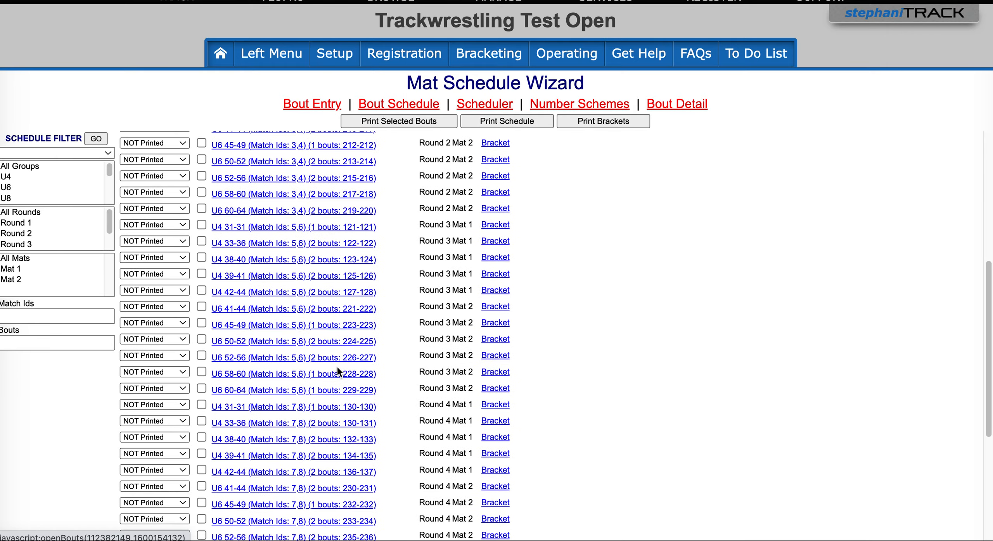
scroll(337, 371, down, 8)
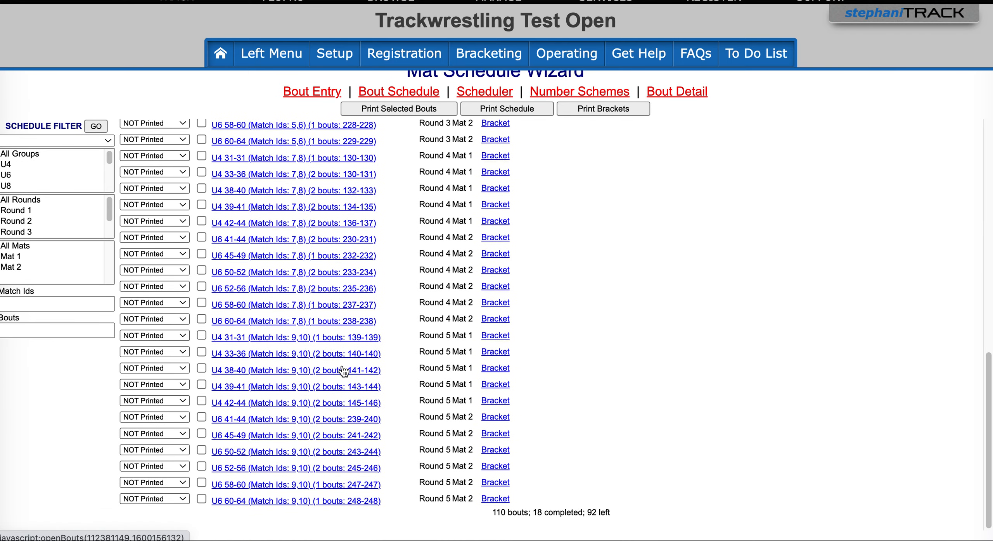